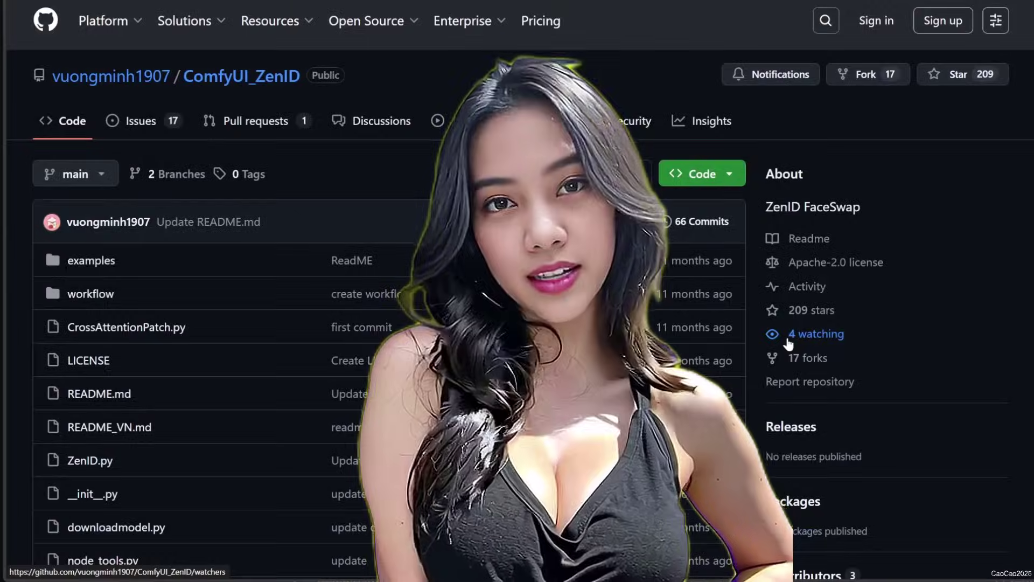
# - Examine the face swap and face combine sections of the ComfyUI_ZenID repository's README
pyautogui.scroll(-10, 786, 342)
pyautogui.scroll(-20, 360, 363)
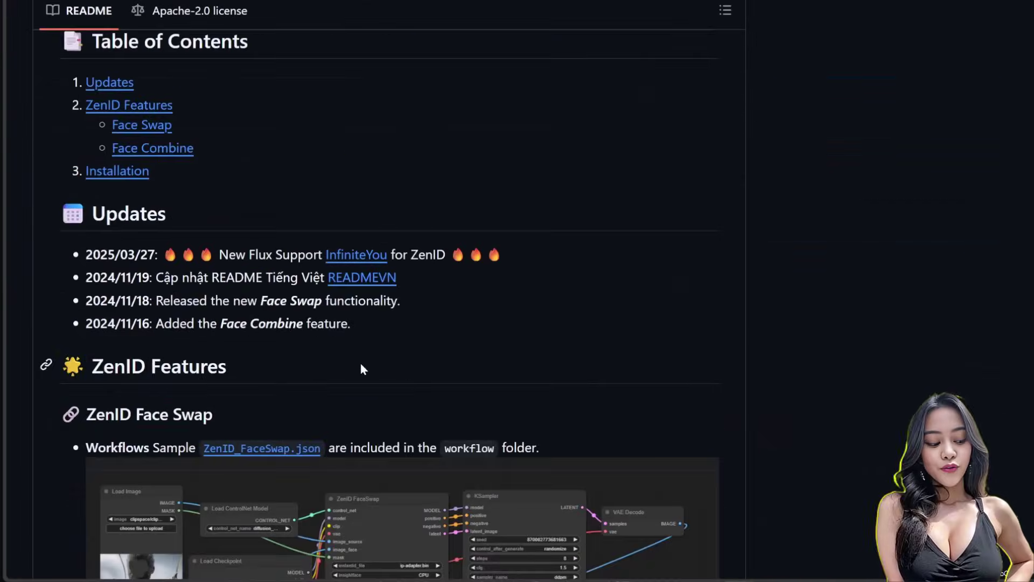
pyautogui.scroll(15, 372, 412)
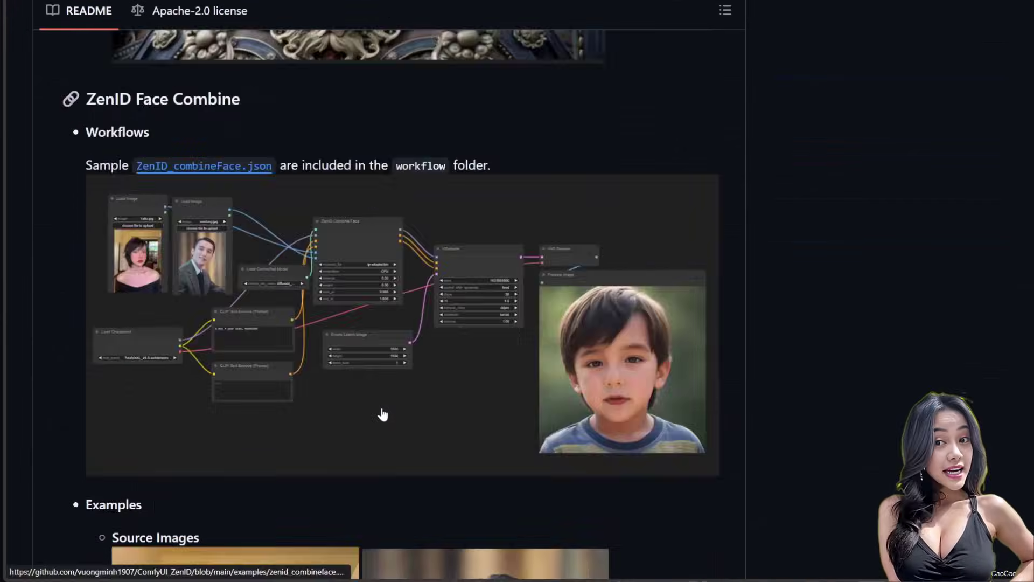
pyautogui.scroll(13, 569, 384)
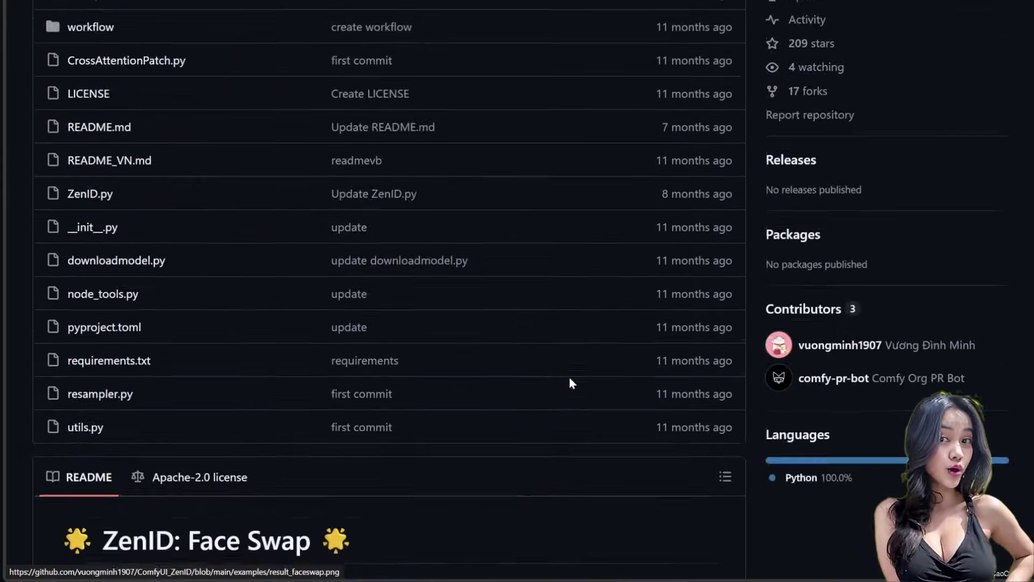
pyautogui.scroll(-7, 748, 388)
pyautogui.scroll(-15, 748, 389)
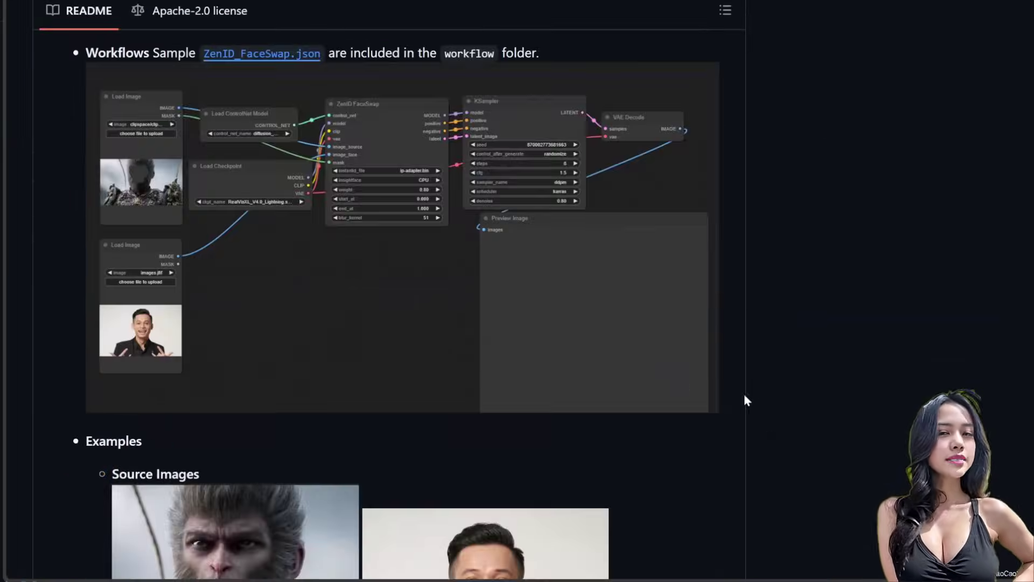
pyautogui.scroll(10, 377, 323)
# - Copy the git clone command for ComfyUI_ZenID from the README's Installation section
pyautogui.click(138, 302)
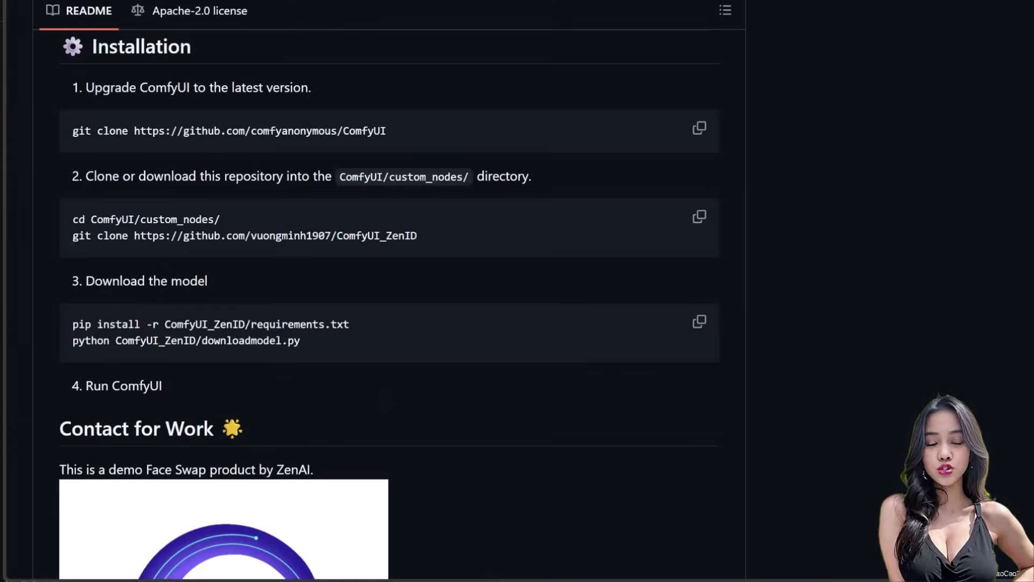
pyautogui.moveTo(75, 236); pyautogui.dragTo(423, 237)
pyautogui.hotkey('ctrl', 'c')
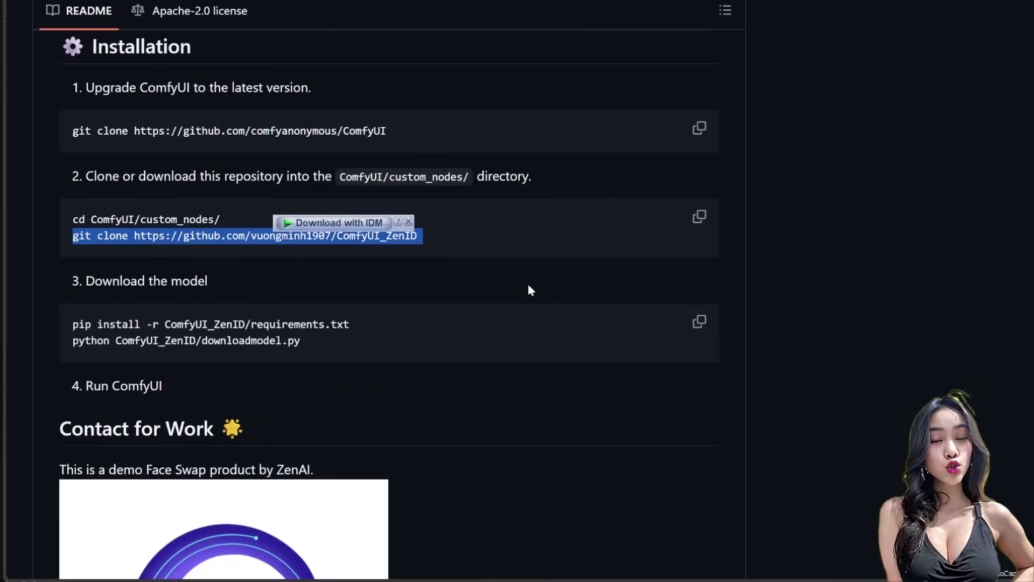
# - Switch to File Explorer and open the custom_nodes folder inside the ComfyUI folder
pyautogui.click(681, 419)
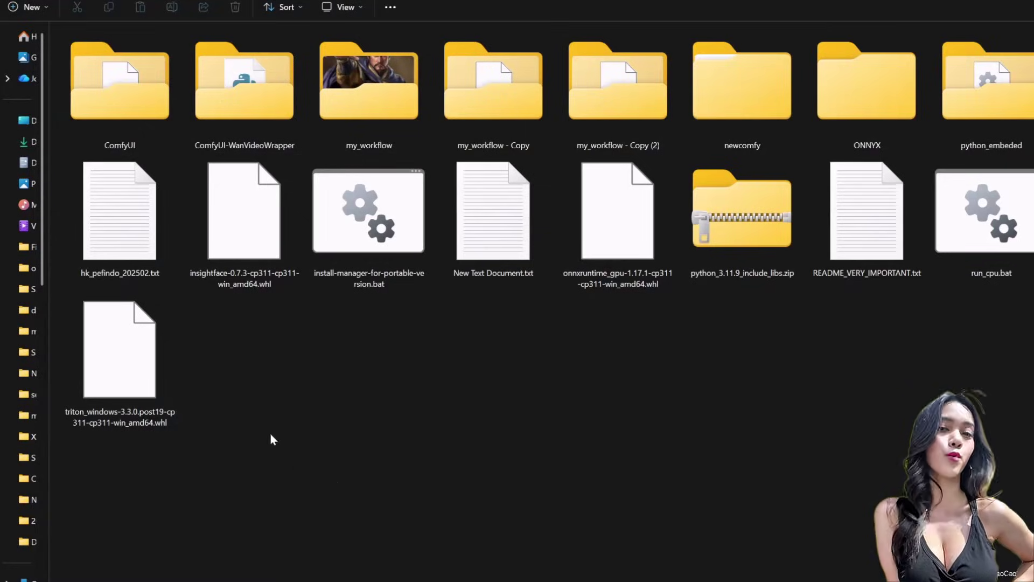
pyautogui.click(157, 76)
pyautogui.doubleClick(158, 75)
pyautogui.click(152, 192)
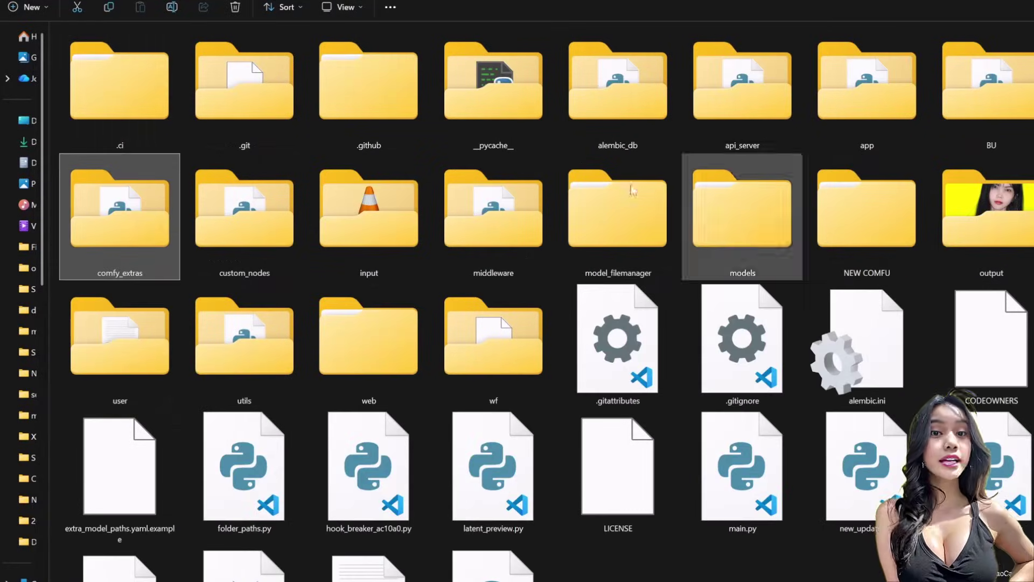
pyautogui.doubleClick(285, 192)
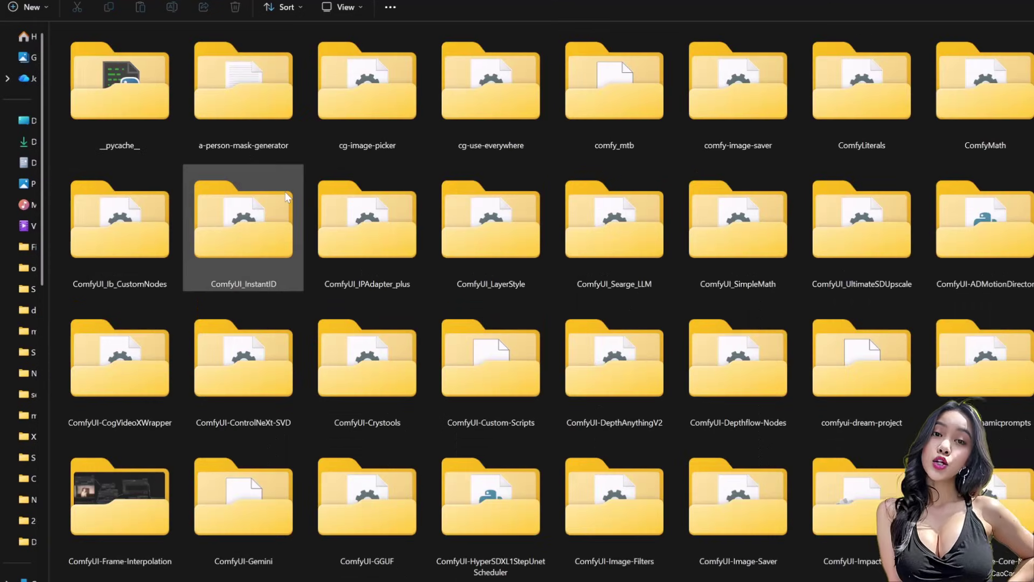
pyautogui.write('cmd')
pyautogui.press('Return')
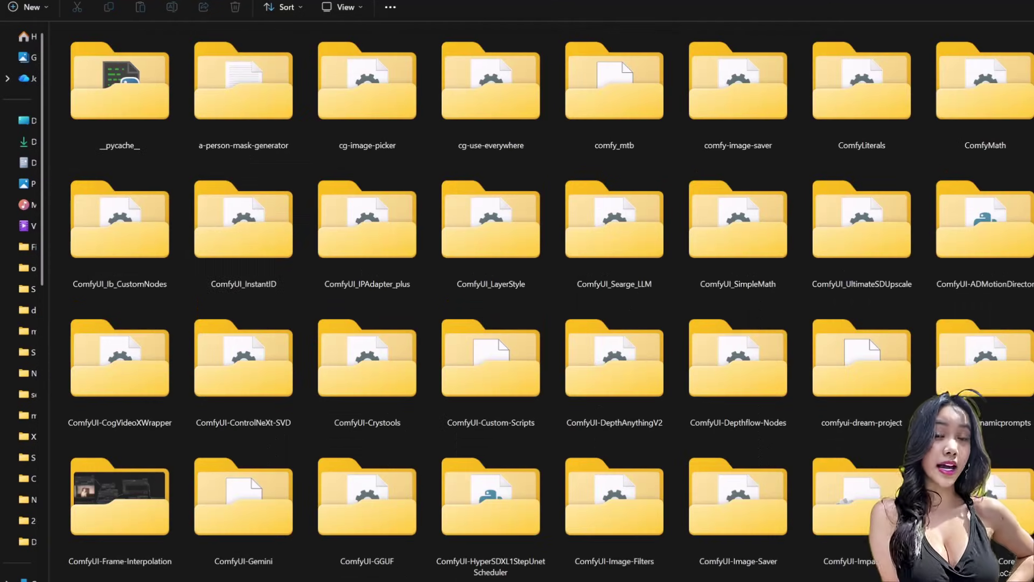
pyautogui.hotkey('ctrl', 'v')
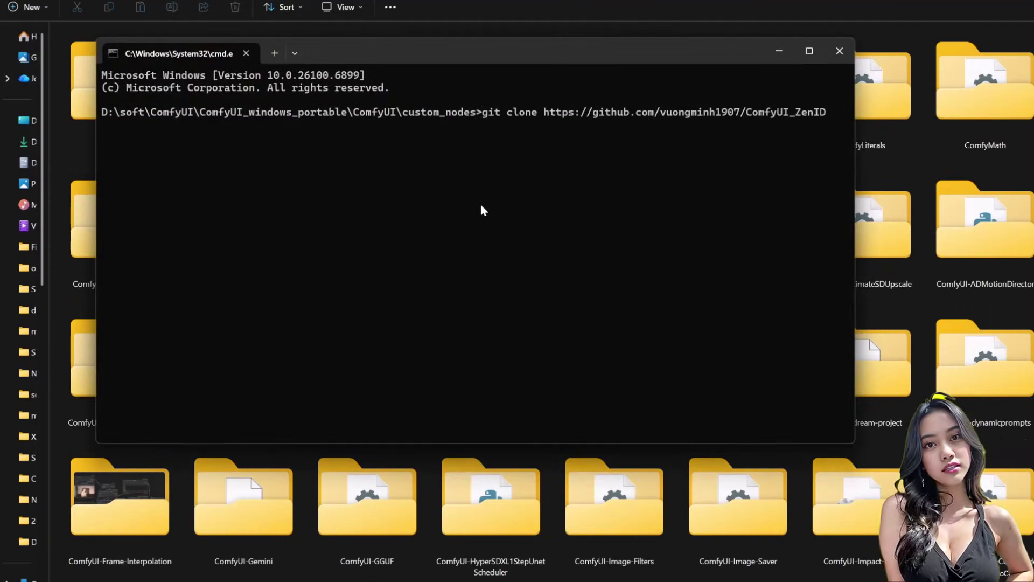
pyautogui.press('Return')
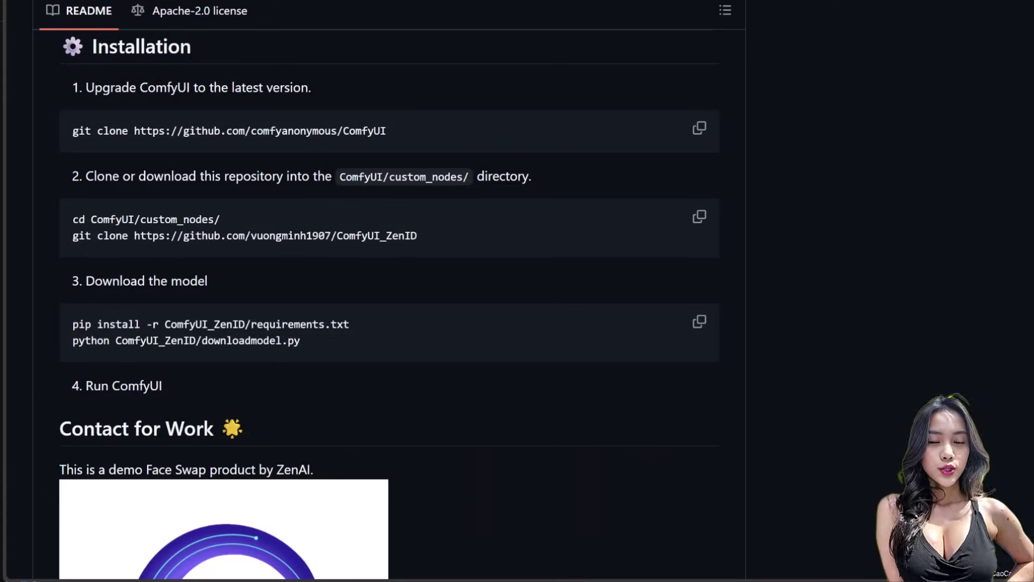
# - Try to install the node's requirements from custom_nodes with pip install -r ComfyUI_ZenID/requirements.txt
pyautogui.moveTo(72, 324); pyautogui.dragTo(245, 324)
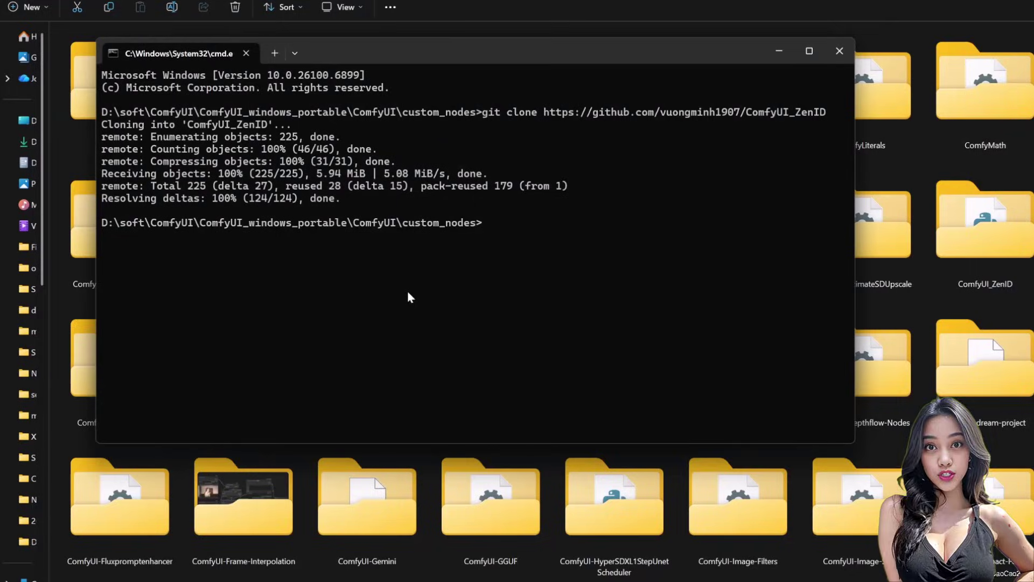
pyautogui.write('pip install -r ComfyUI_ZenID/requirements.txt')
pyautogui.press('Return')
# - Change the command prompt's directory two levels up to ComfyUI_windows_portable
pyautogui.write('cd..')
pyautogui.press('Return')
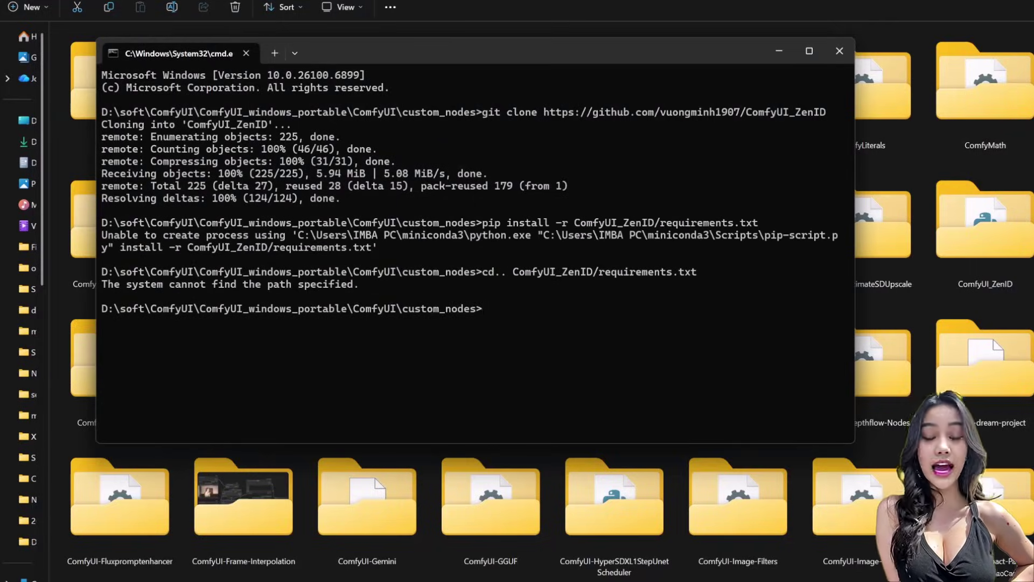
pyautogui.write('cd..')
pyautogui.press('Return')
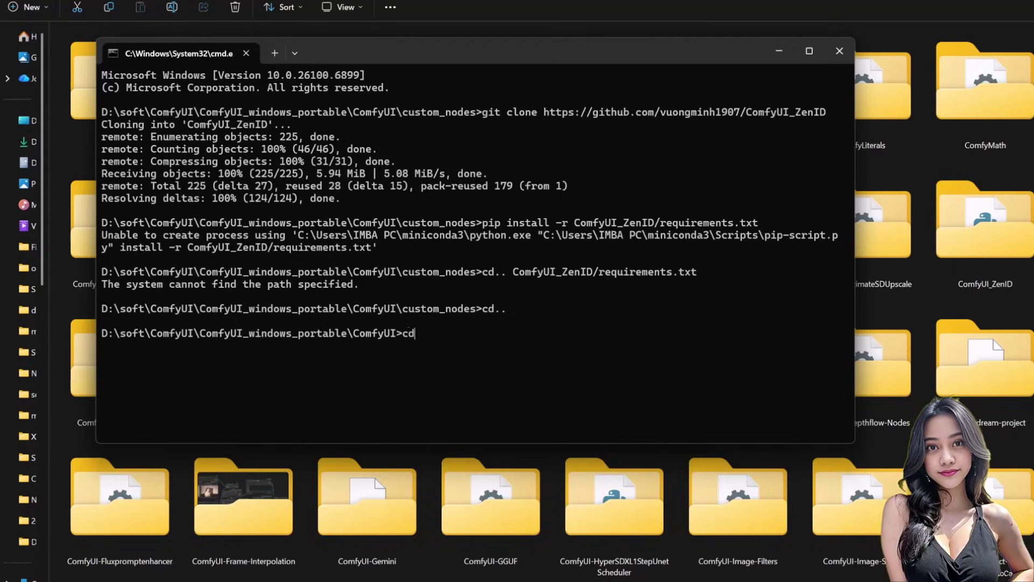
pyautogui.press('Return')
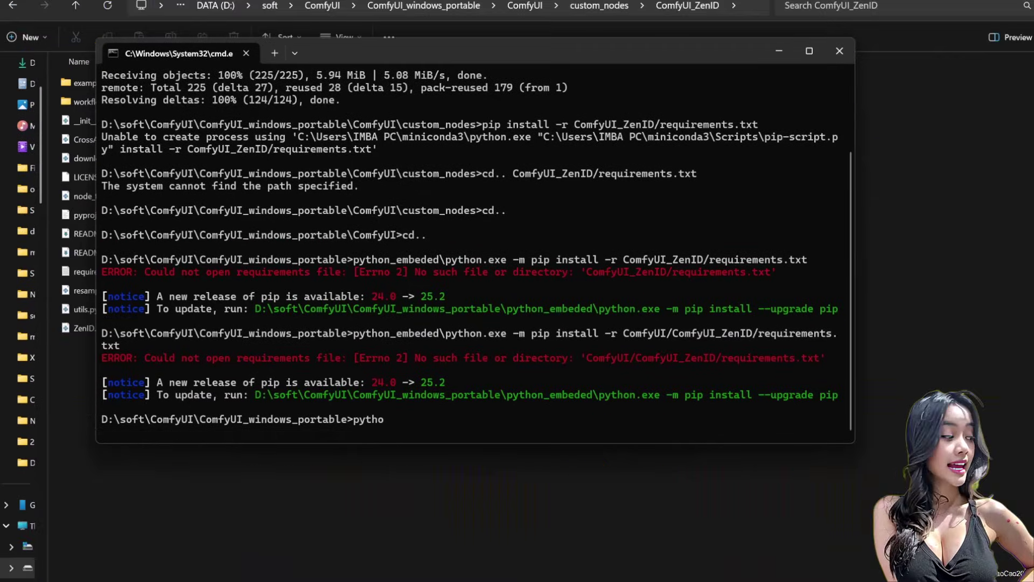
# - Install the node's requirements with python_embeded\python.exe -m pip install -r ComfyUI\custom_nodes\ComfyUI_ZenID\requirements.txt
pyautogui.press('Up')
pyautogui.press('Up')
pyautogui.press('BackSpace')
pyautogui.press('BackSpace')
pyautogui.press('BackSpace')
pyautogui.press('BackSpace')
pyautogui.press('BackSpace')
pyautogui.press('BackSpace')
pyautogui.press('BackSpace')
pyautogui.press('BackSpace')
pyautogui.press('BackSpace')
pyautogui.press('BackSpace')
pyautogui.press('BackSpace')
pyautogui.press('BackSpace')
pyautogui.press('BackSpace')
pyautogui.press('BackSpace')
pyautogui.press('BackSpace')
pyautogui.press('BackSpace')
pyautogui.press('BackSpace')
pyautogui.press('BackSpace')
pyautogui.press('BackSpace')
pyautogui.press('BackSpace')
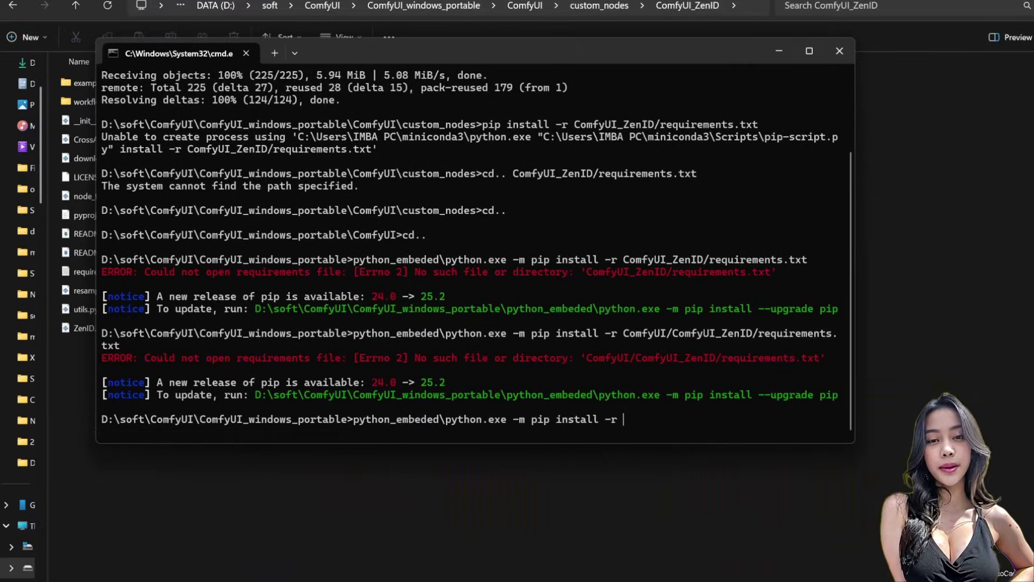
pyautogui.write('ComfyUI\\custom_nodes\\ComfyUI_ZenID')
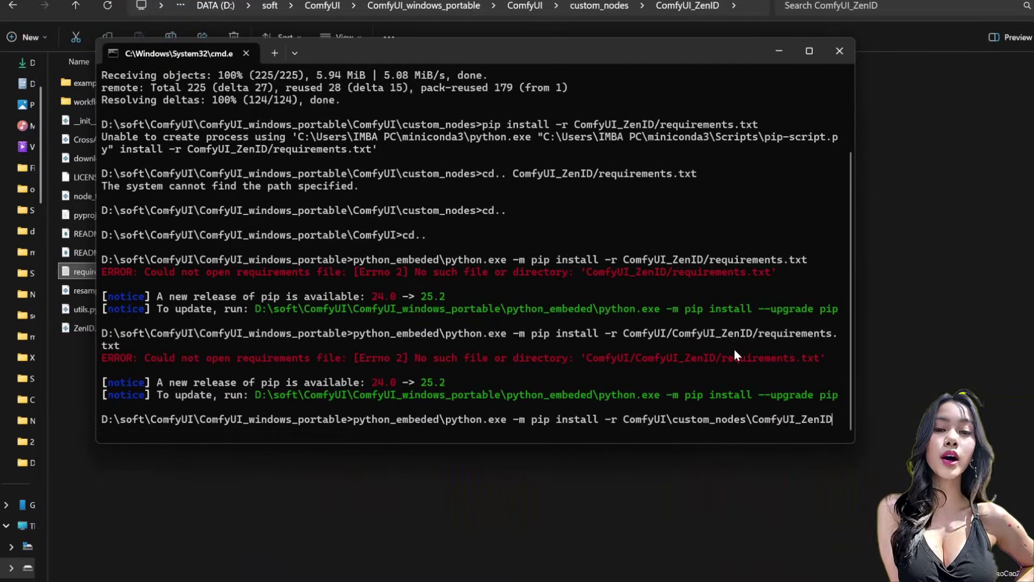
pyautogui.write('\\requirements.txt')
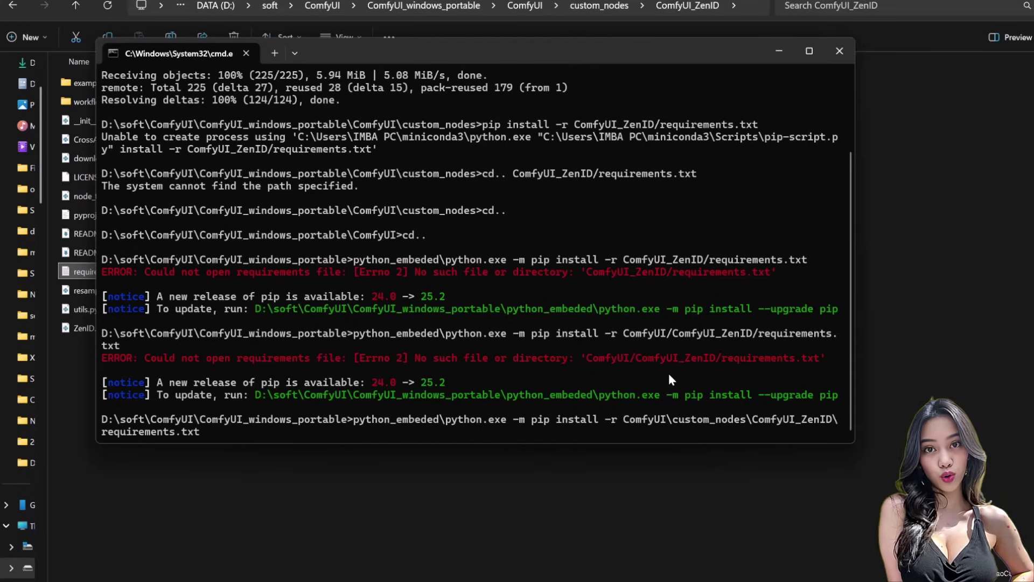
pyautogui.press('Return')
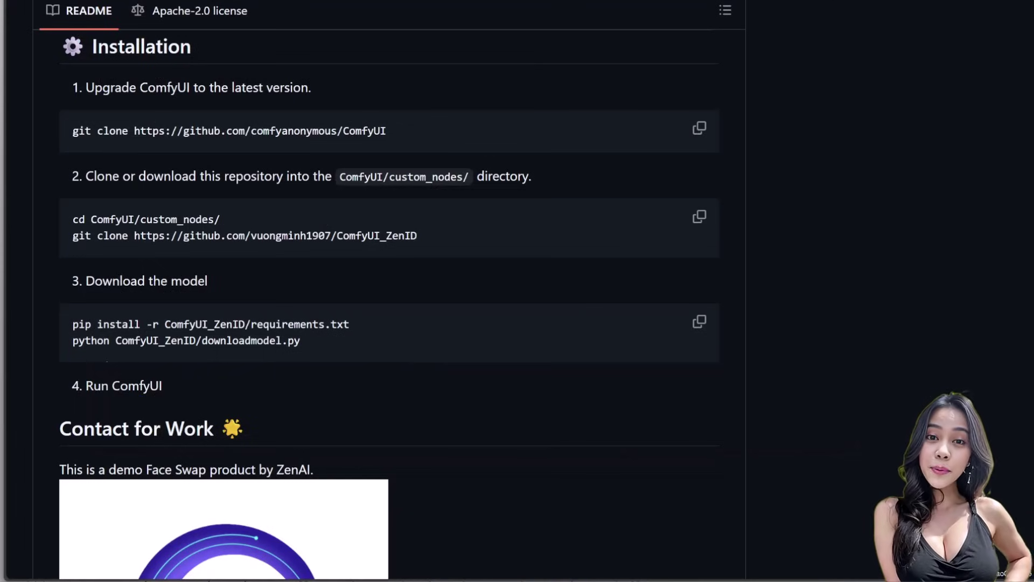
# - Change to the ComfyUI\custom_nodes directory and run ComfyUI_ZenID/downloadmodel.py with ..\..\python_embeded\python.exe
pyautogui.moveTo(300, 341); pyautogui.dragTo(17, 347)
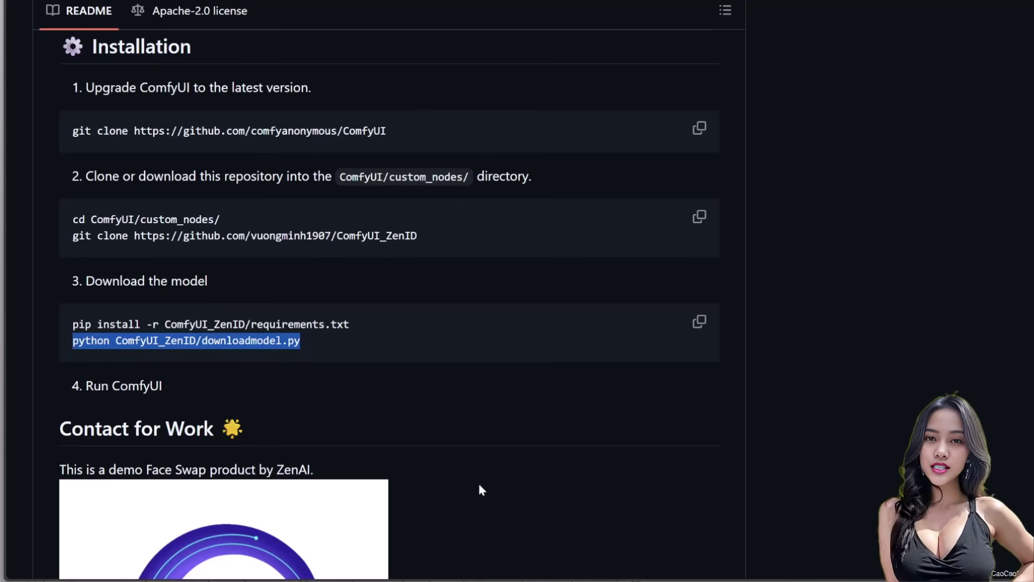
pyautogui.hotkey('alt', 'Tab')
pyautogui.write('cd c')
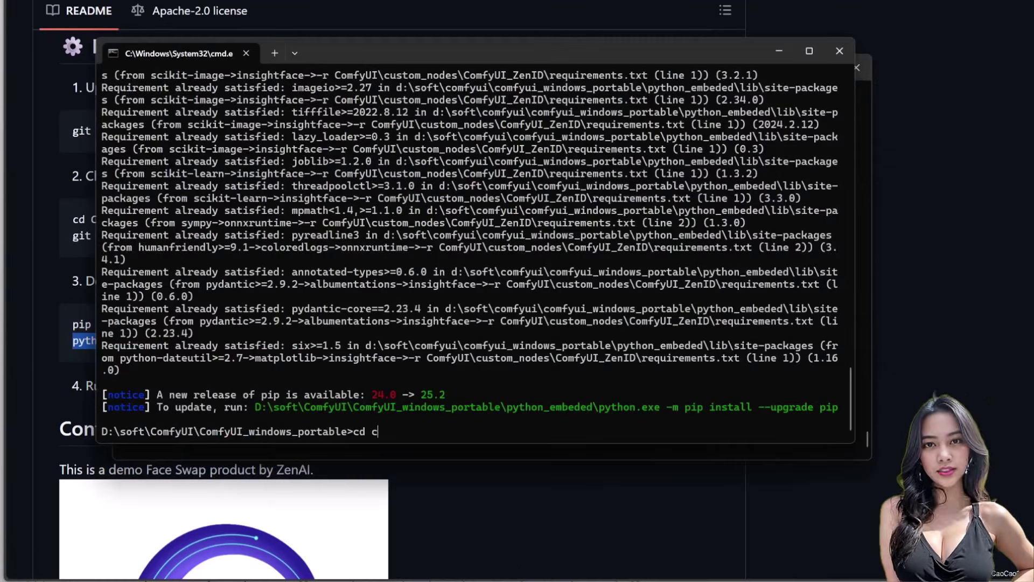
pyautogui.write('omfy')
pyautogui.press('Tab')
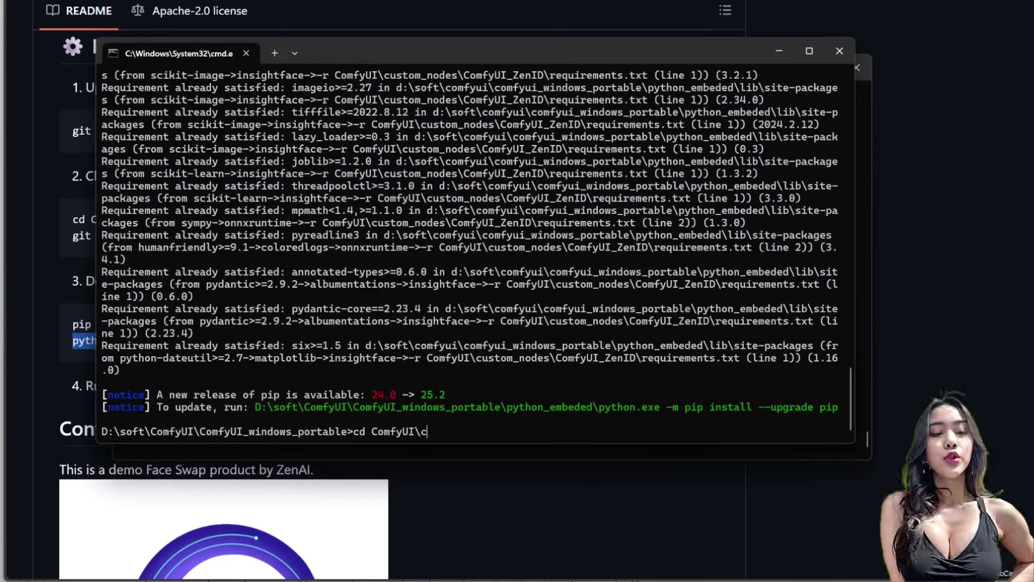
pyautogui.write('\\cust')
pyautogui.press('Tab')
pyautogui.write('\\')
pyautogui.press('Return')
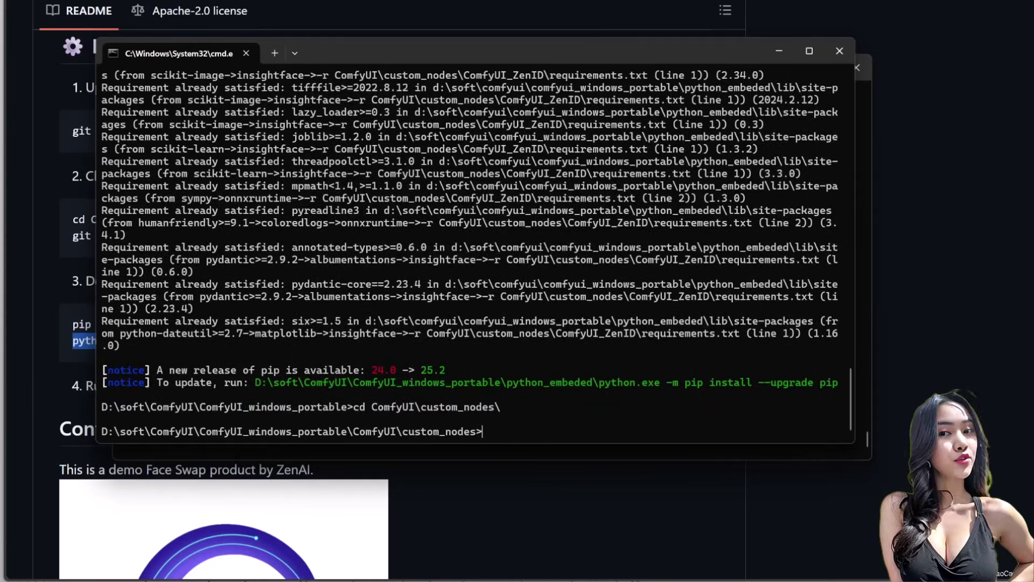
pyautogui.write('..\\..\\python_embeded\\python.exe ComfyUI_ZenID/downloadmodel.py')
pyautogui.press('Return')
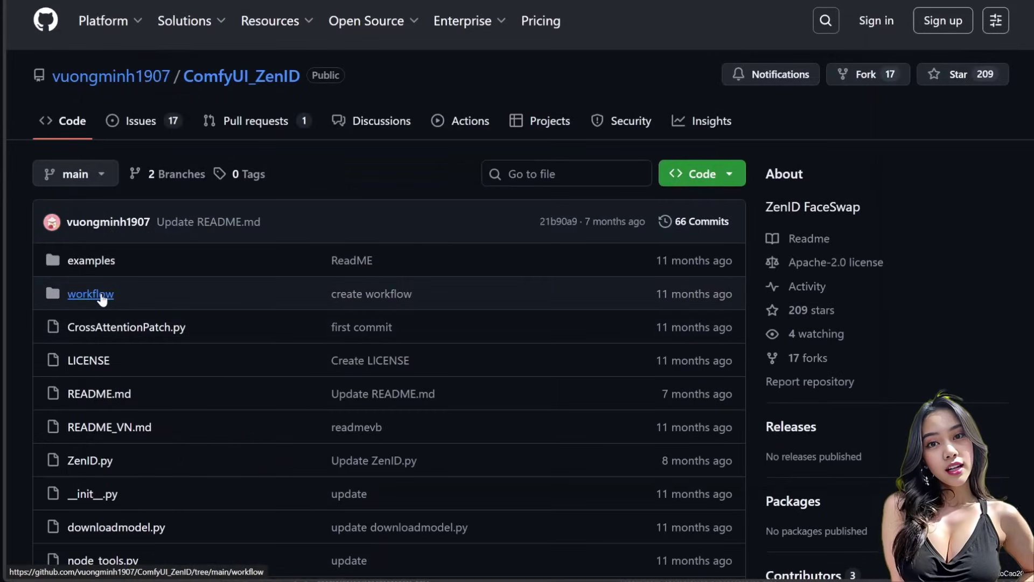
# - Open ZenID_FaceSwap.json from the GitHub repository's workflow folder
pyautogui.click(102, 295)
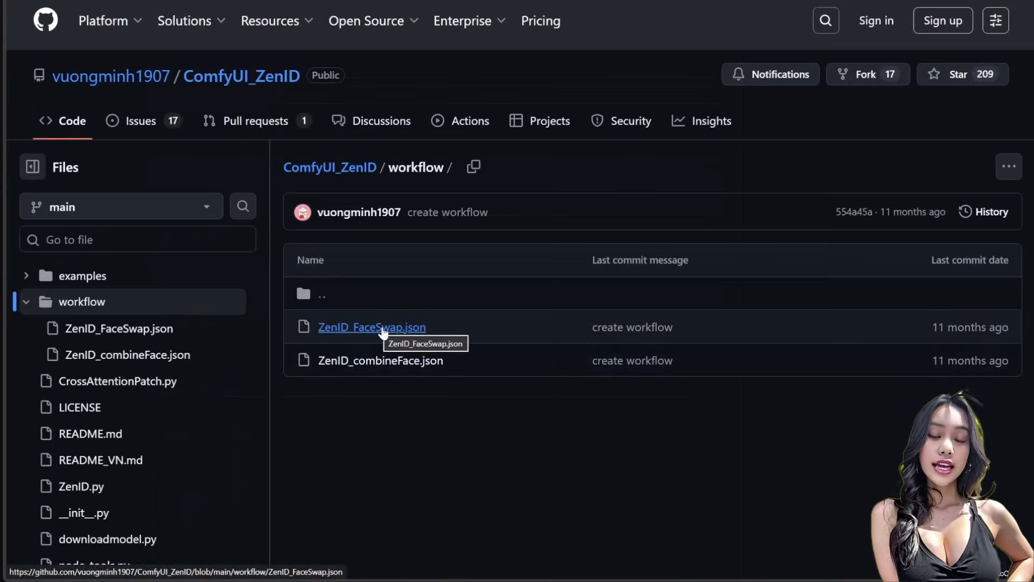
pyautogui.click(384, 329)
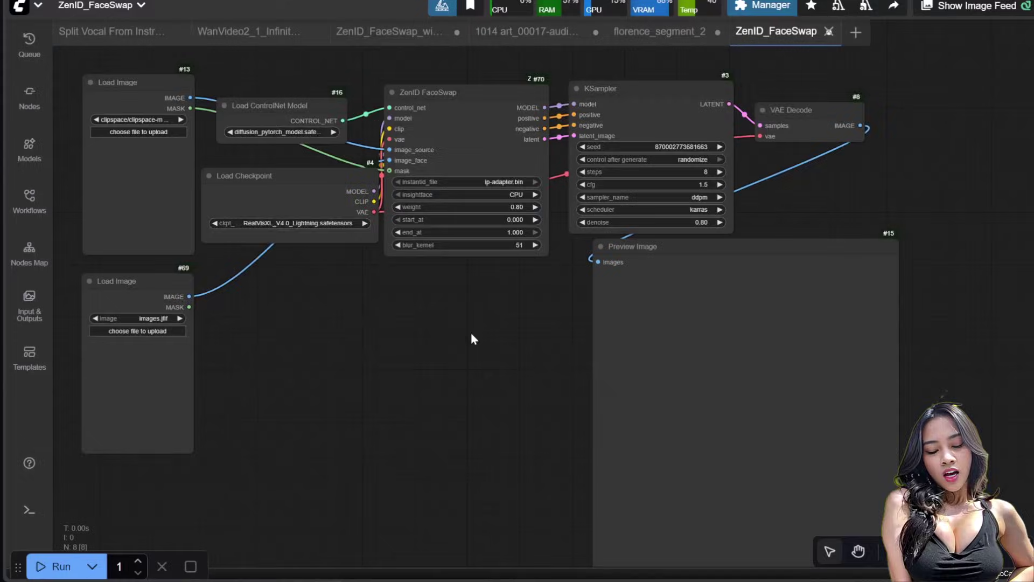
# - Set the Load ControlNet Model node to ControlNetModel\diffusion_pytorch_model.safetensors in the ZenID_FaceSwap workflow
pyautogui.scroll(4, 471, 333)
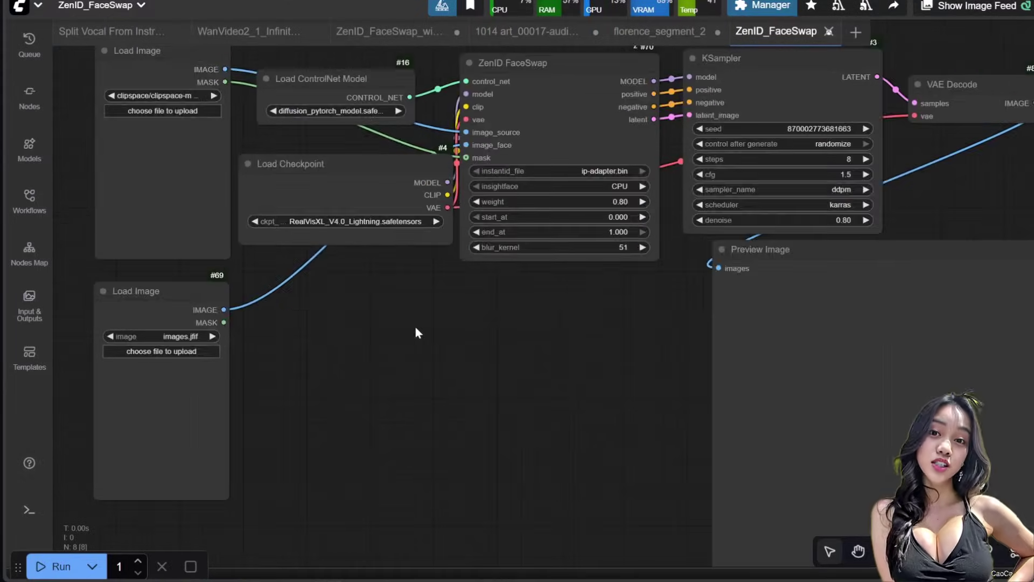
pyautogui.scroll(2, 414, 325)
pyautogui.moveTo(550, 461); pyautogui.dragTo(671, 527)
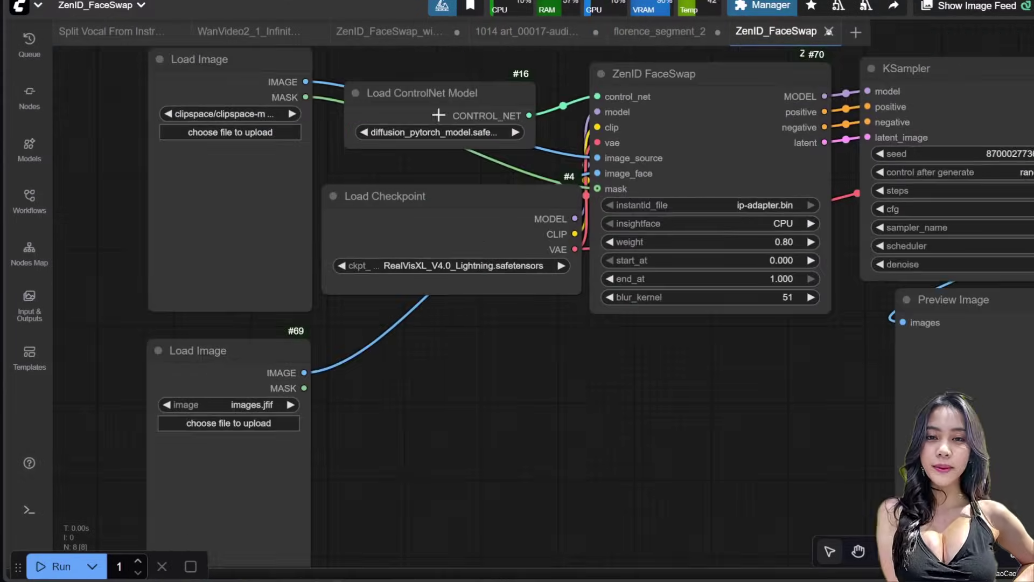
pyautogui.moveTo(623, 353); pyautogui.dragTo(575, 470)
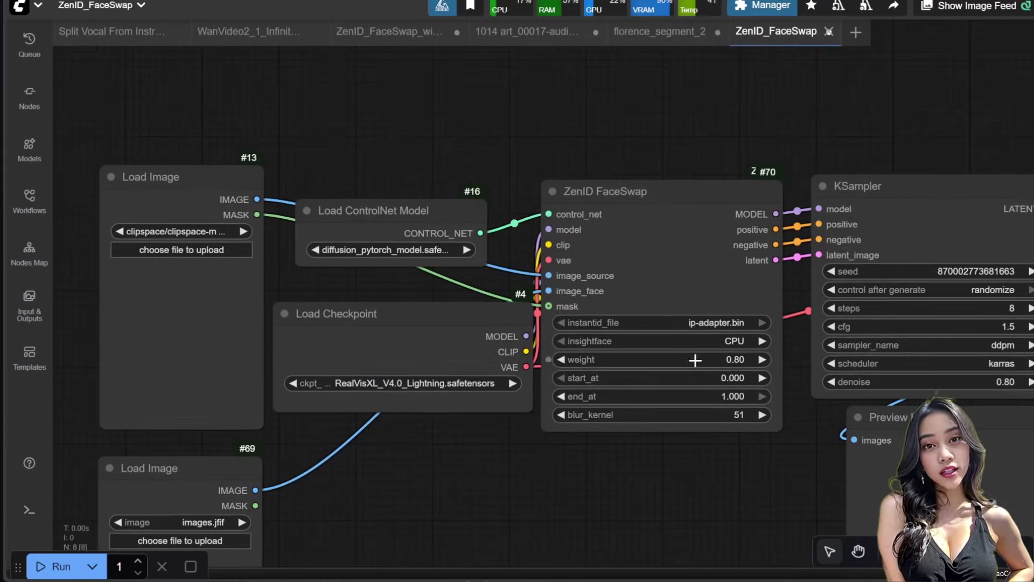
pyautogui.scroll(5, 371, 265)
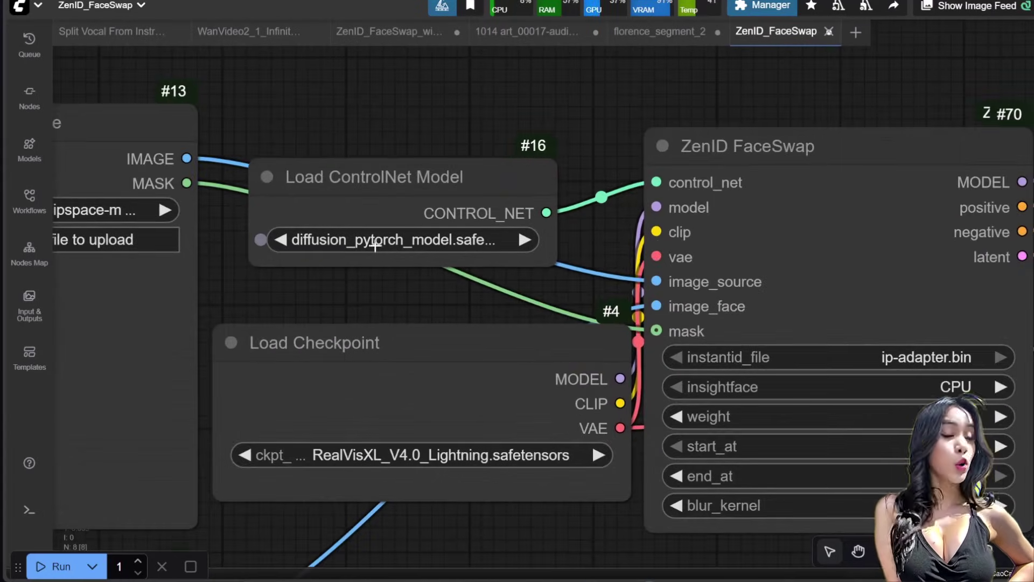
pyautogui.click(377, 248)
pyautogui.write('d')
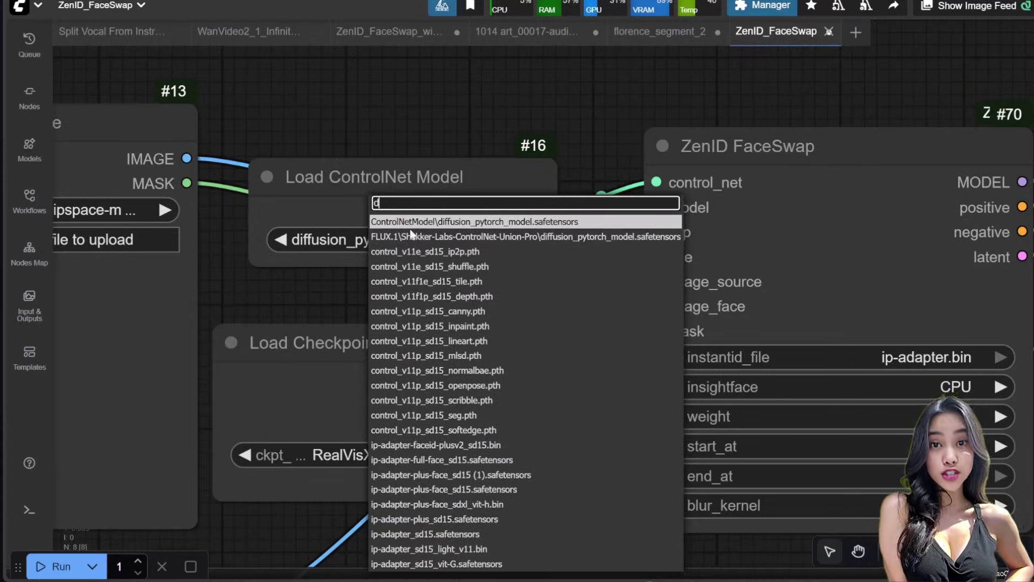
pyautogui.click(505, 221)
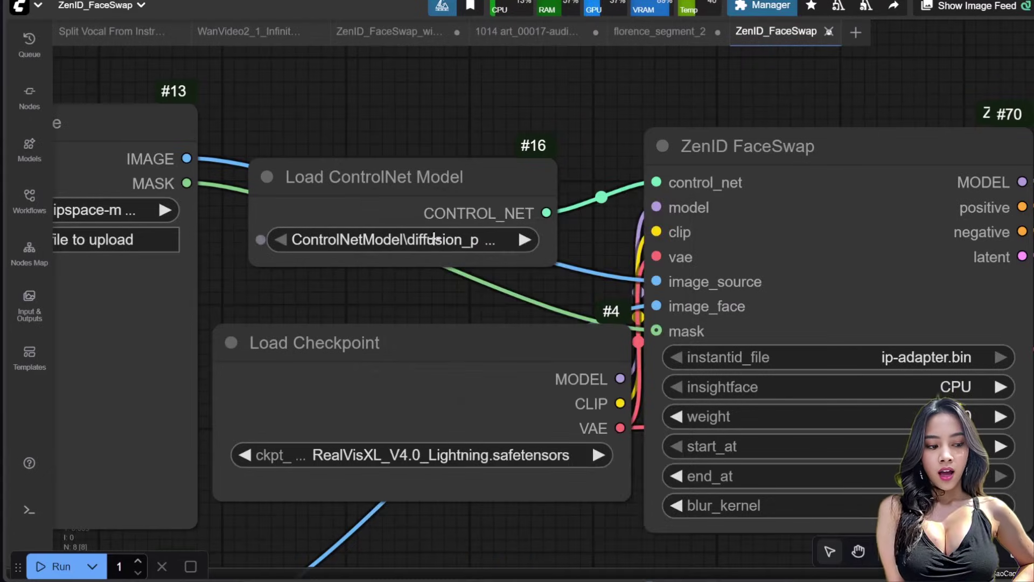
pyautogui.scroll(-3, 456, 266)
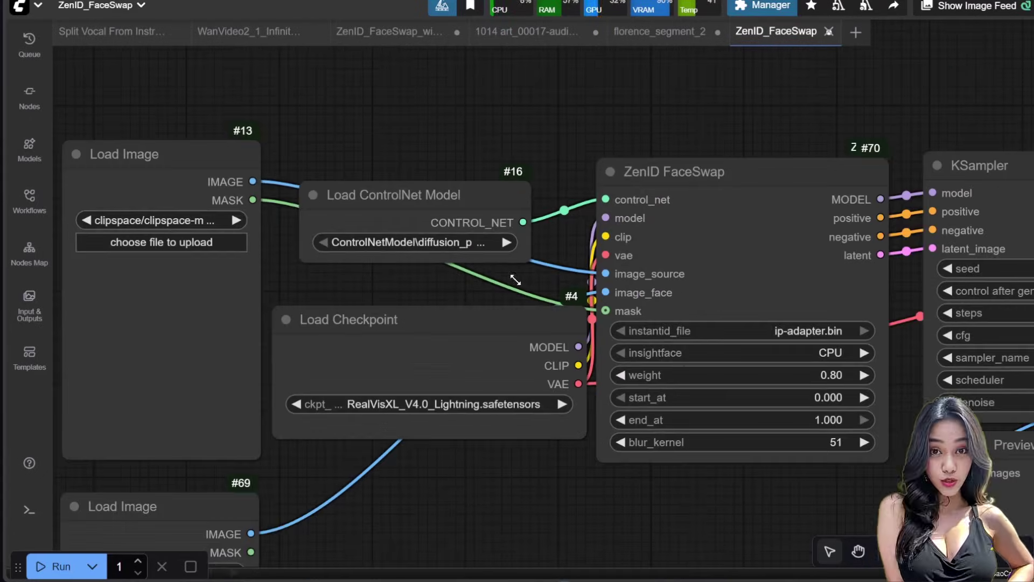
pyautogui.scroll(-4, 519, 460)
pyautogui.moveTo(574, 504); pyautogui.dragTo(435, 439)
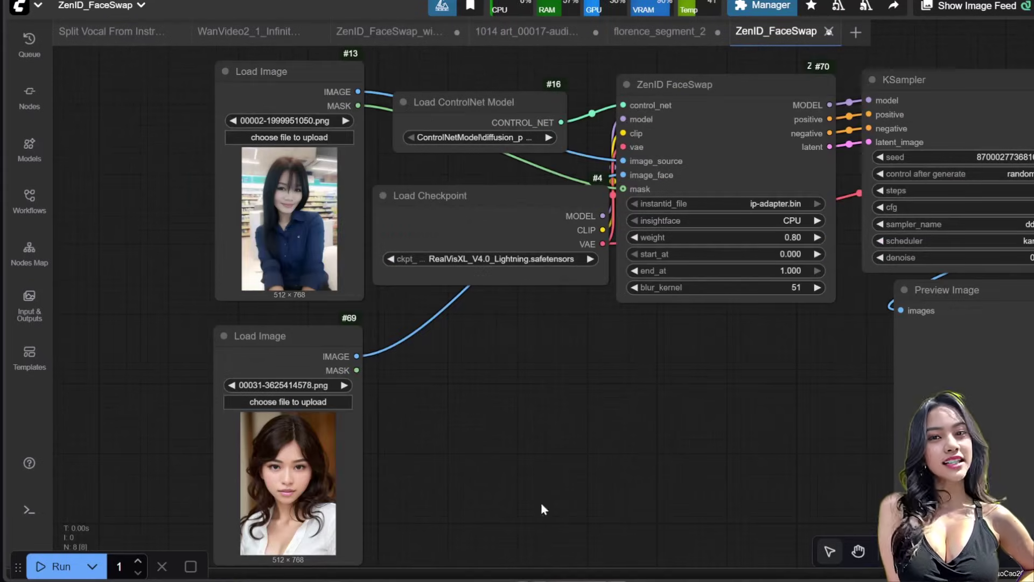
# - Review the RealVisXL V5.0 Lightning page on Civitai and set Load Checkpoint to realvisxlV50_v50LightningBakedvae.safetensors
pyautogui.scroll(2, 474, 285)
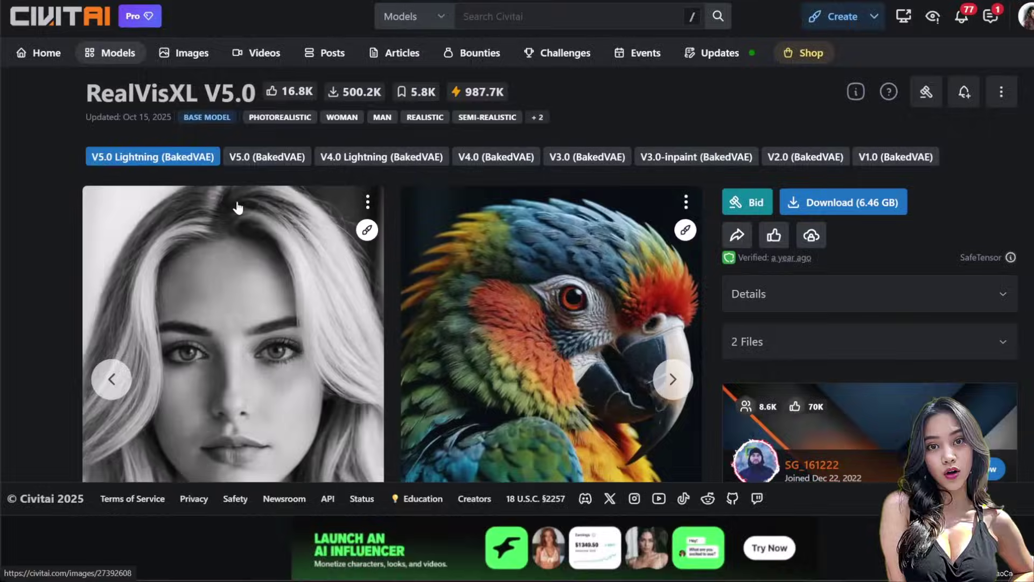
pyautogui.scroll(-6, 487, 301)
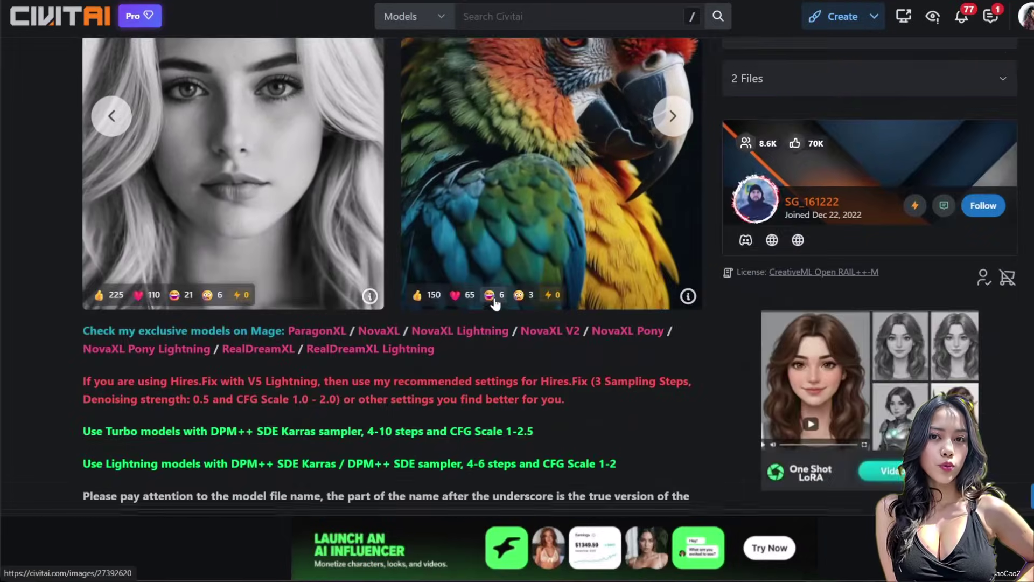
pyautogui.scroll(6, 495, 303)
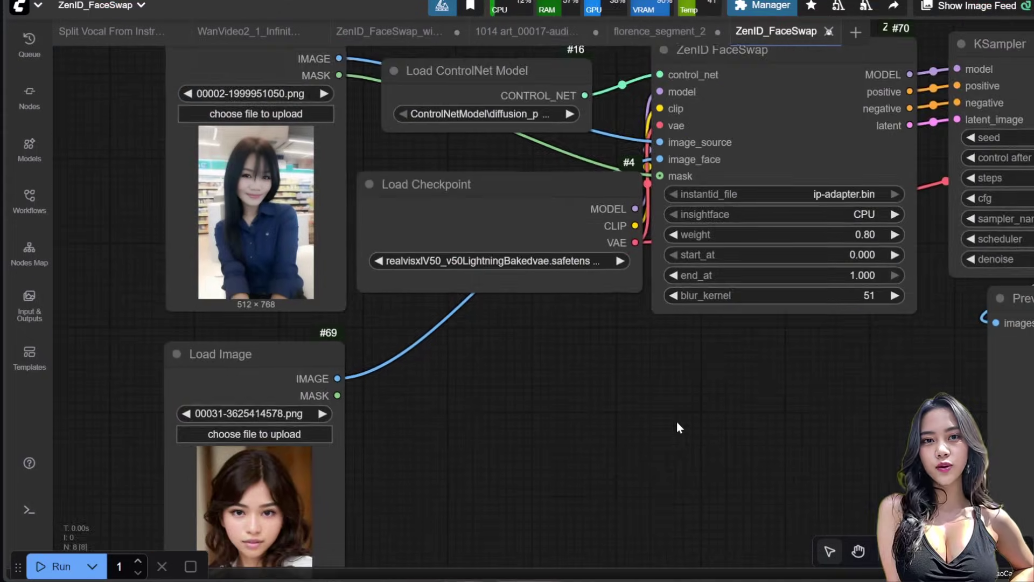
# - Set insightface to CUDA in the ZenID FaceSwap node and control after generate to fixed in the KSampler node
pyautogui.scroll(2, 677, 421)
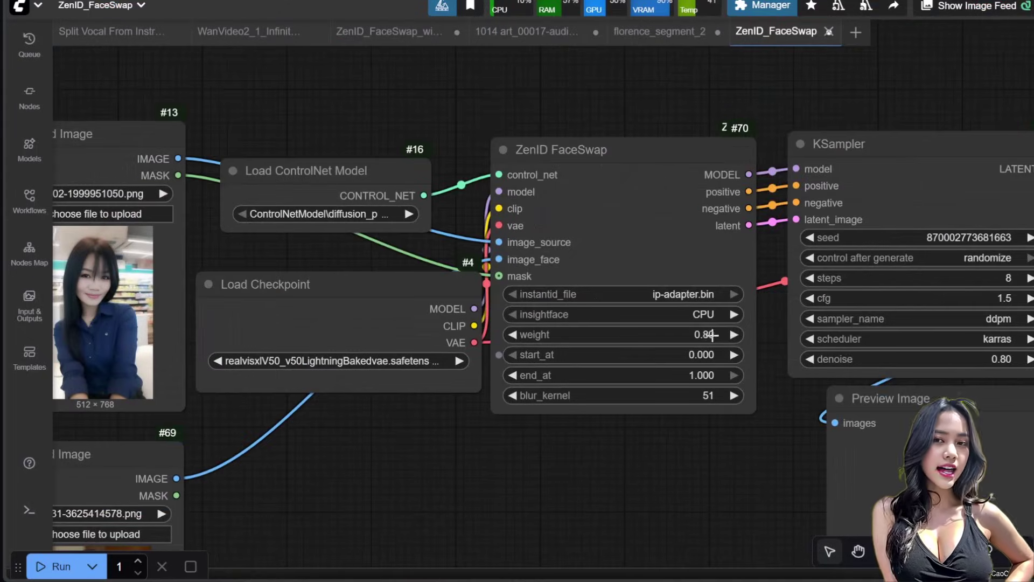
pyautogui.click(708, 314)
pyautogui.click(726, 332)
pyautogui.moveTo(676, 484); pyautogui.dragTo(512, 527)
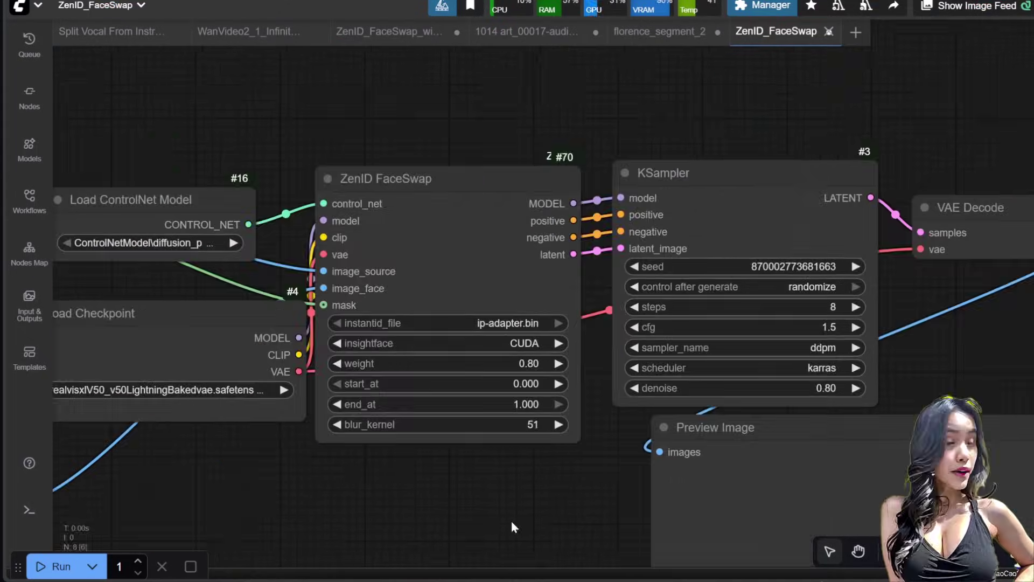
pyautogui.click(810, 291)
pyautogui.click(818, 287)
# - Paint a mask over the woman's face in the first Load Image node with the mask editor and save it
pyautogui.scroll(-5, 618, 530)
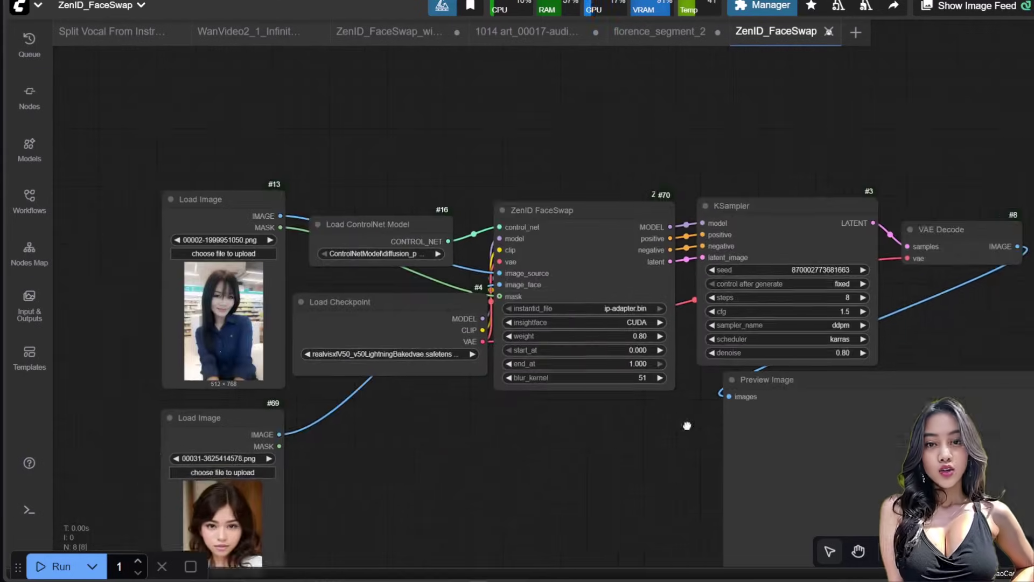
pyautogui.moveTo(421, 347); pyautogui.dragTo(627, 450)
pyautogui.scroll(3, 628, 450)
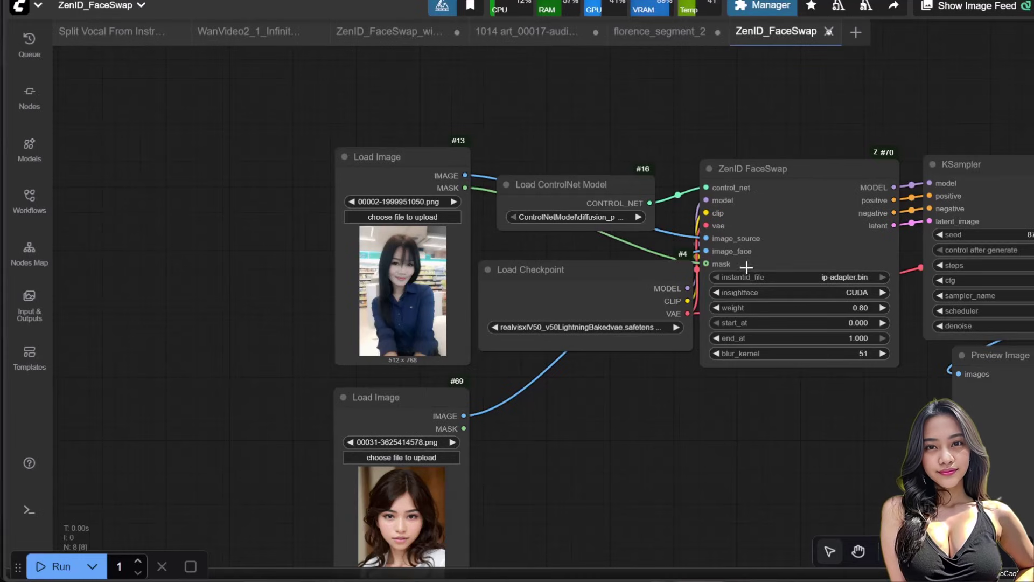
pyautogui.moveTo(834, 463); pyautogui.dragTo(692, 456)
pyautogui.scroll(3, 283, 238)
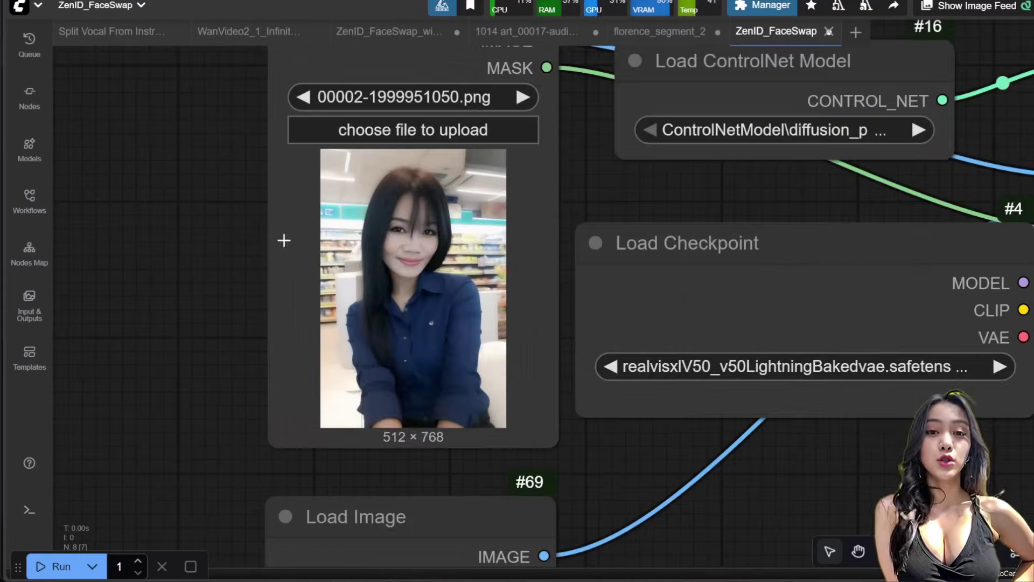
pyautogui.rightClick(284, 238)
pyautogui.click(328, 494)
pyautogui.moveTo(459, 126)
pyautogui.mouseDown()
pyautogui.moveTo(486, 149)
pyautogui.moveTo(420, 242)
pyautogui.moveTo(474, 210)
pyautogui.moveTo(462, 120)
pyautogui.moveTo(487, 145)
pyautogui.mouseUp()
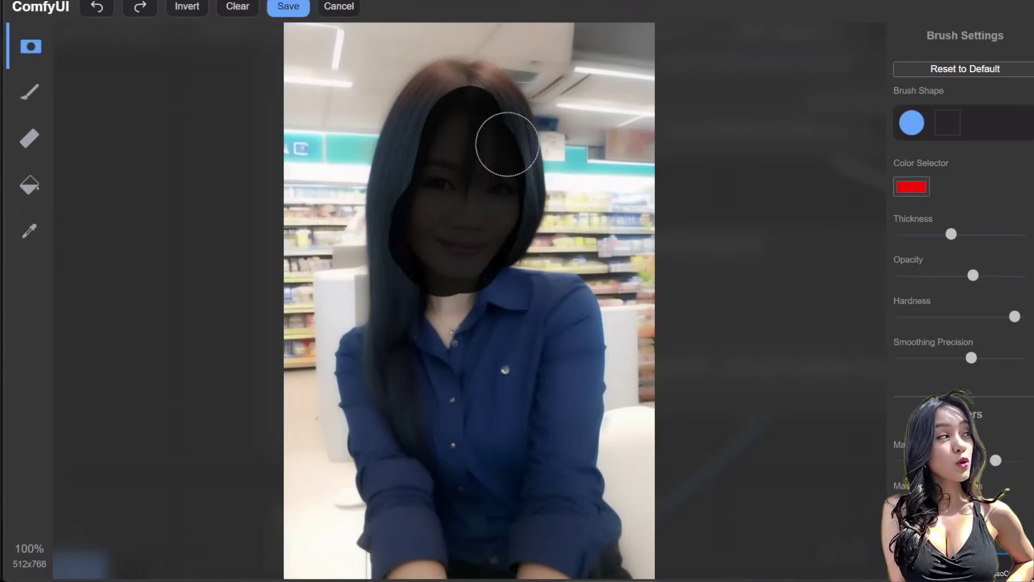
pyautogui.click(288, 7)
# - Inspect the swapped preview, extend the first Load Image node's mask over the woman's long hair, and save it
pyautogui.scroll(-5, 710, 486)
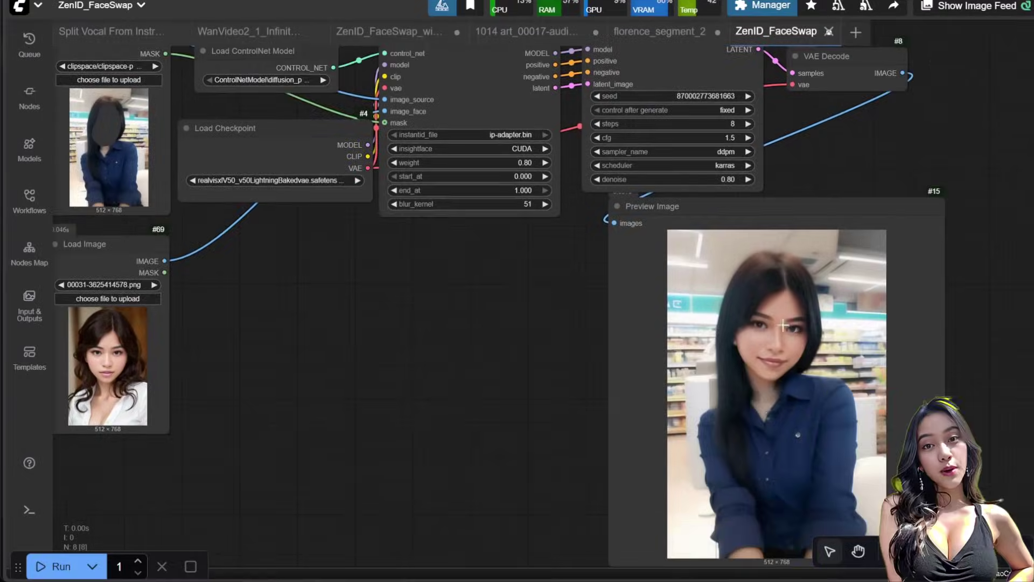
pyautogui.scroll(5, 783, 325)
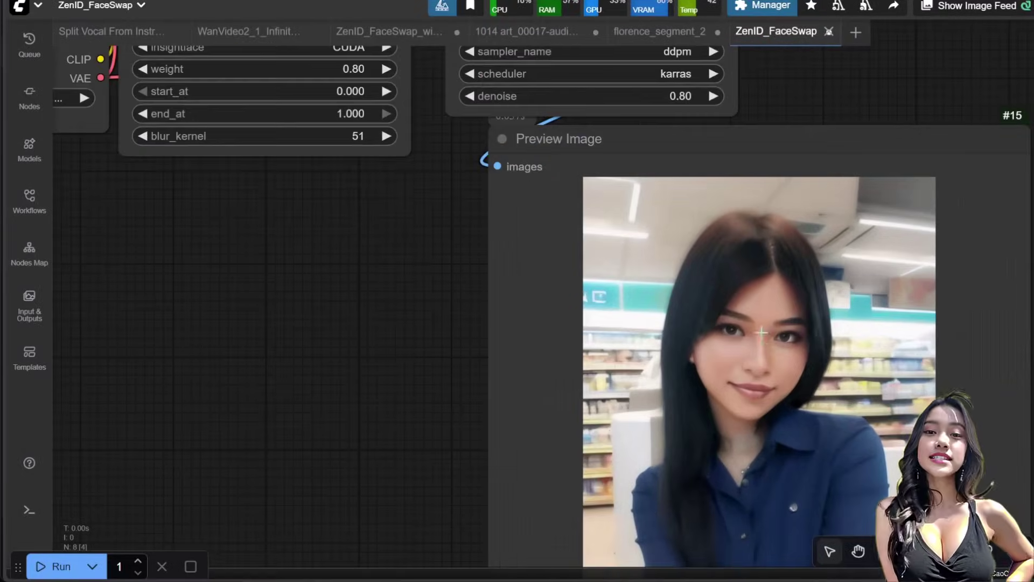
pyautogui.scroll(-3, 693, 365)
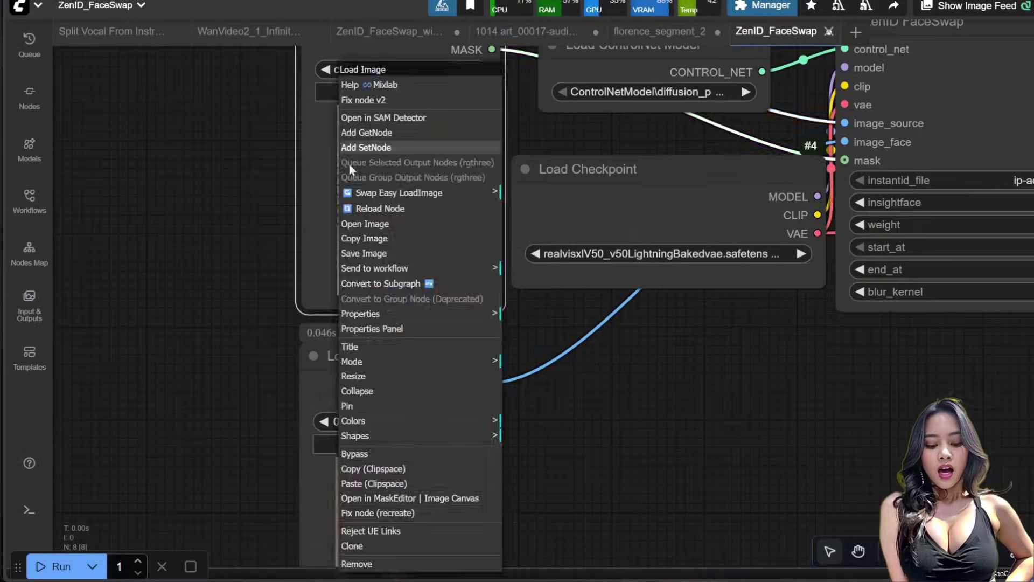
pyautogui.click(380, 270)
pyautogui.moveTo(484, 129)
pyautogui.mouseDown()
pyautogui.moveTo(440, 91)
pyautogui.moveTo(397, 104)
pyautogui.moveTo(517, 224)
pyautogui.moveTo(463, 328)
pyautogui.mouseUp()
pyautogui.click(289, 6)
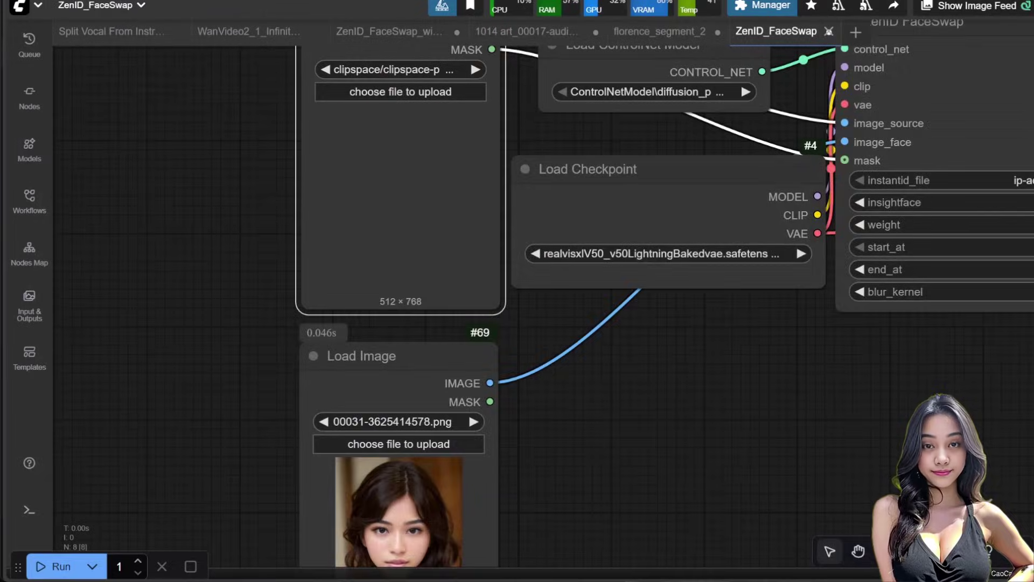
# - Run the face swap workflow and compare the original picture with the swapped result in the two Preview Image nodes
pyautogui.scroll(-5, 561, 382)
pyautogui.scroll(2, 559, 443)
pyautogui.moveTo(704, 237); pyautogui.dragTo(597, 232)
pyautogui.click(49, 566)
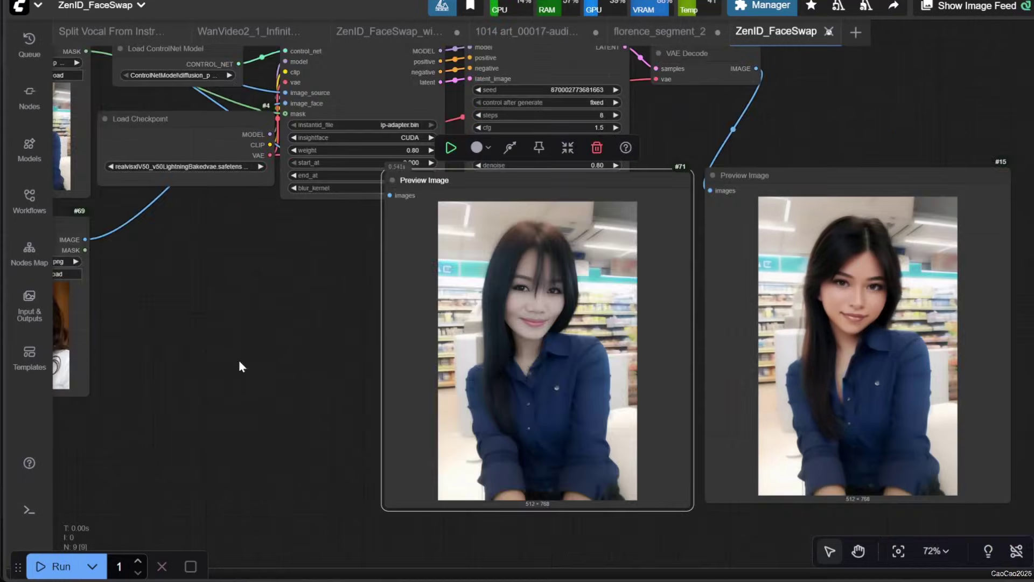
pyautogui.scroll(3, 640, 501)
pyautogui.moveTo(677, 557); pyautogui.dragTo(547, 538)
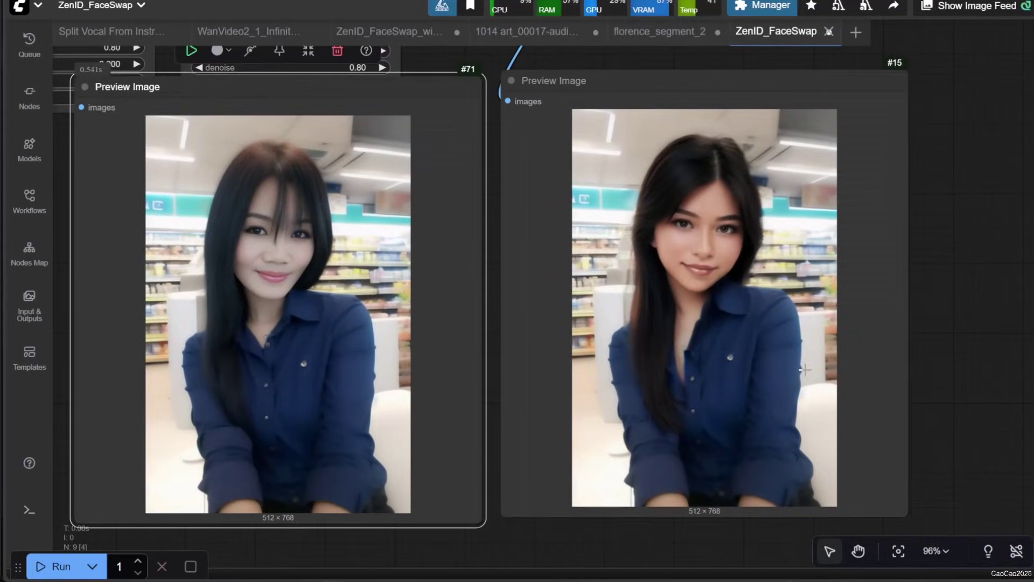
pyautogui.scroll(-5, 762, 357)
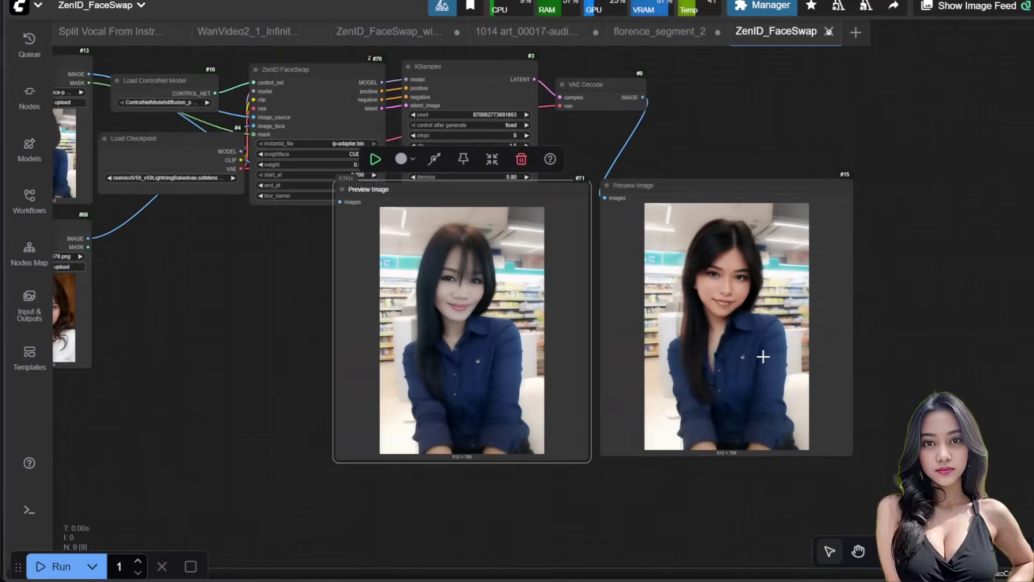
# - Add a ReActor Fast Face Swap node, feeding input_image from the target Load Image and source_image from the face Load Image
pyautogui.scroll(-2, 763, 356)
pyautogui.doubleClick(791, 119)
pyautogui.write('reac')
pyautogui.press('Return')
pyautogui.scroll(2, 392, 115)
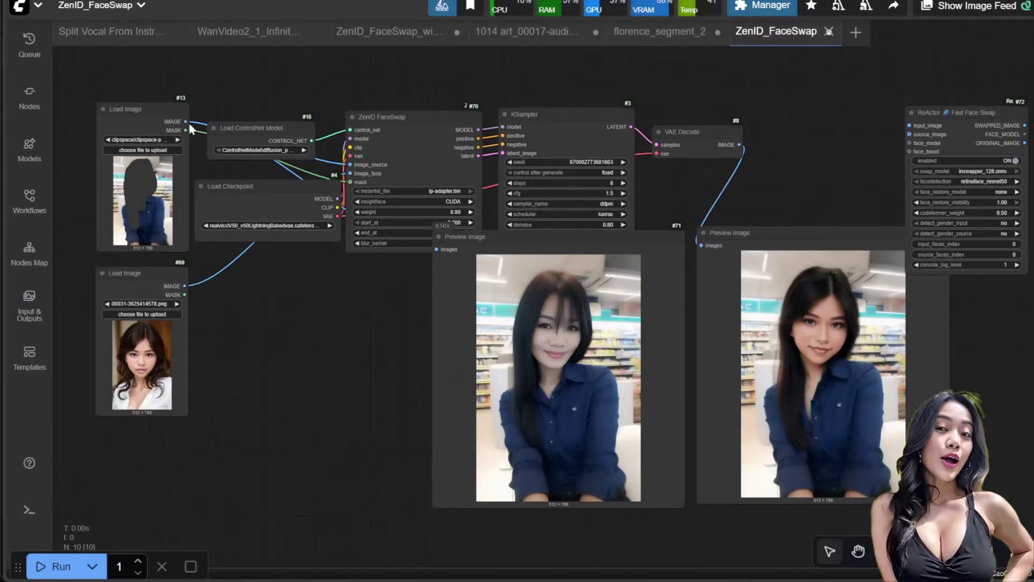
pyautogui.moveTo(185, 121); pyautogui.dragTo(908, 125)
pyautogui.scroll(-1, 576, 199)
pyautogui.moveTo(218, 280); pyautogui.dragTo(879, 140)
# - Duplicate the Preview Image node beside the existing previews and connect the ReActor node's output to it
pyautogui.scroll(3, 883, 159)
pyautogui.click(829, 254)
pyautogui.moveTo(1031, 323); pyautogui.dragTo(658, 208)
pyautogui.hotkey('ctrl', 'c')
pyautogui.hotkey('ctrl', 'v')
pyautogui.moveTo(808, 162); pyautogui.dragTo(696, 128)
pyautogui.moveTo(931, 139); pyautogui.dragTo(964, 293)
pyautogui.moveTo(667, 147); pyautogui.dragTo(680, 291)
# - Set the ReActor node's face_restore_model to codeformer-v0.1.0.pth and compare the original, ZenID and ReActor previews
pyautogui.scroll(6, 748, 182)
pyautogui.click(560, 266)
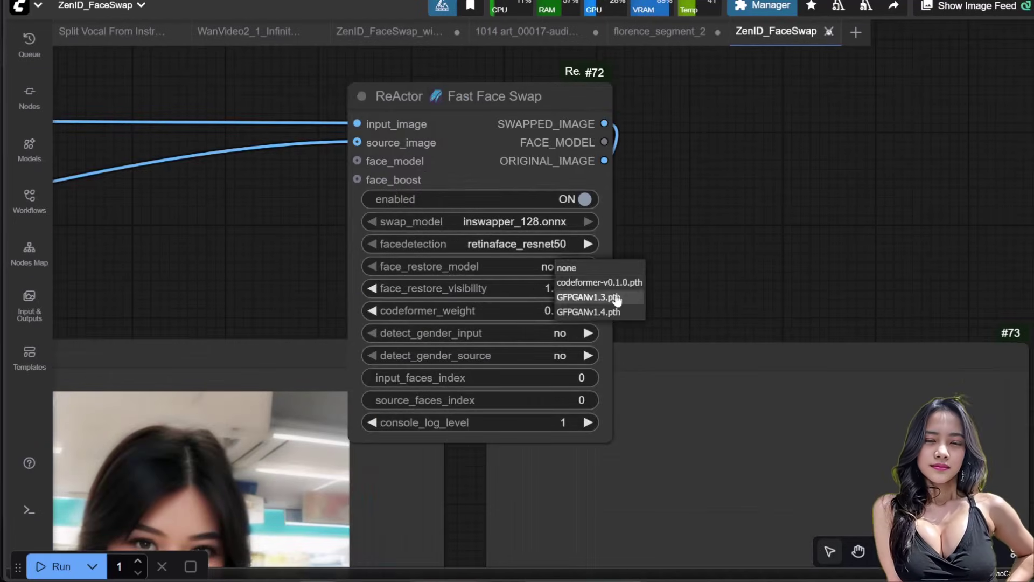
pyautogui.click(617, 283)
pyautogui.scroll(-7, 636, 290)
pyautogui.moveTo(576, 193); pyautogui.dragTo(489, 142)
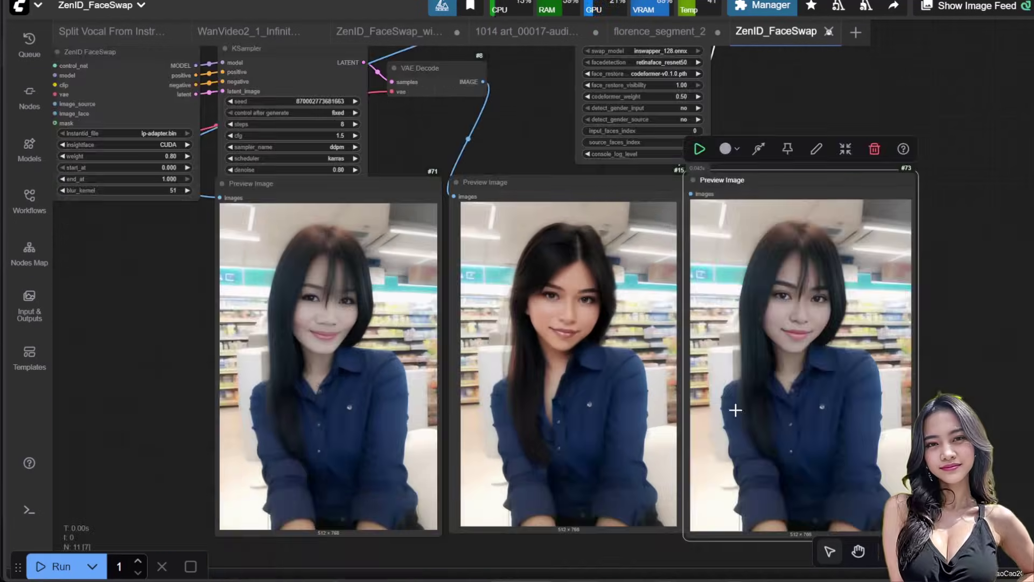
pyautogui.scroll(4, 620, 420)
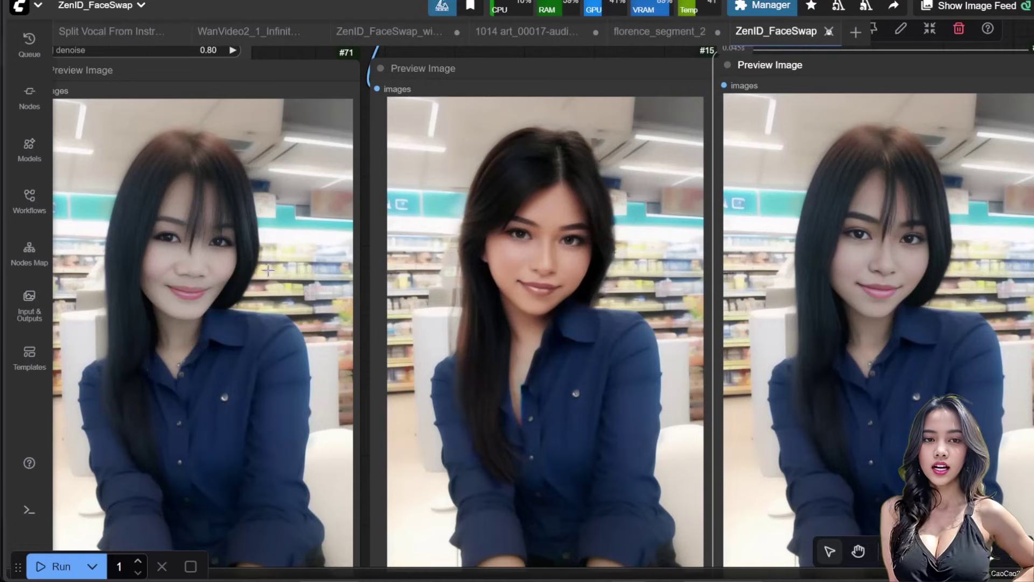
pyautogui.scroll(-4, 456, 311)
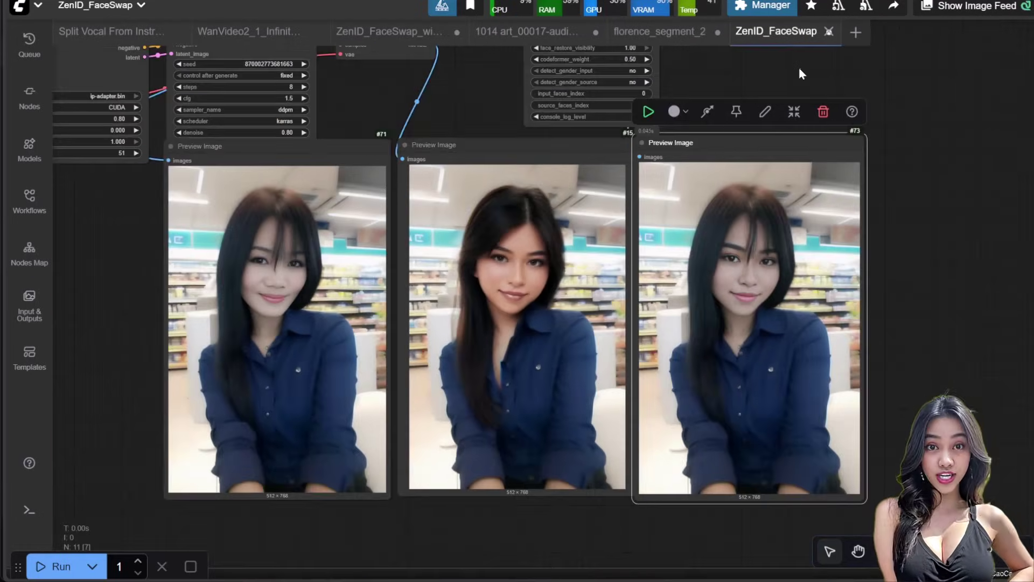
pyautogui.scroll(3, 607, 106)
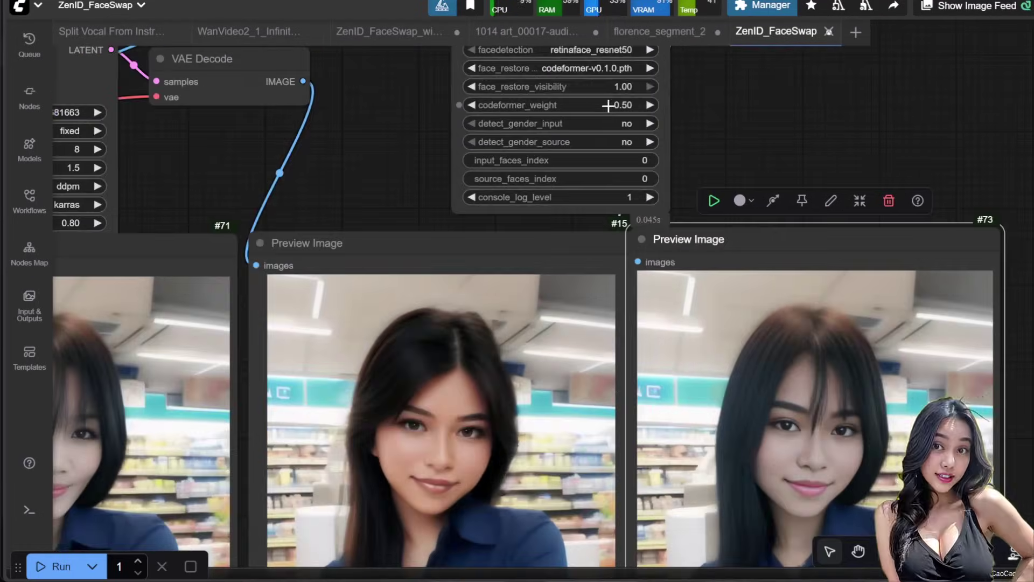
pyautogui.moveTo(771, 89); pyautogui.dragTo(780, 142)
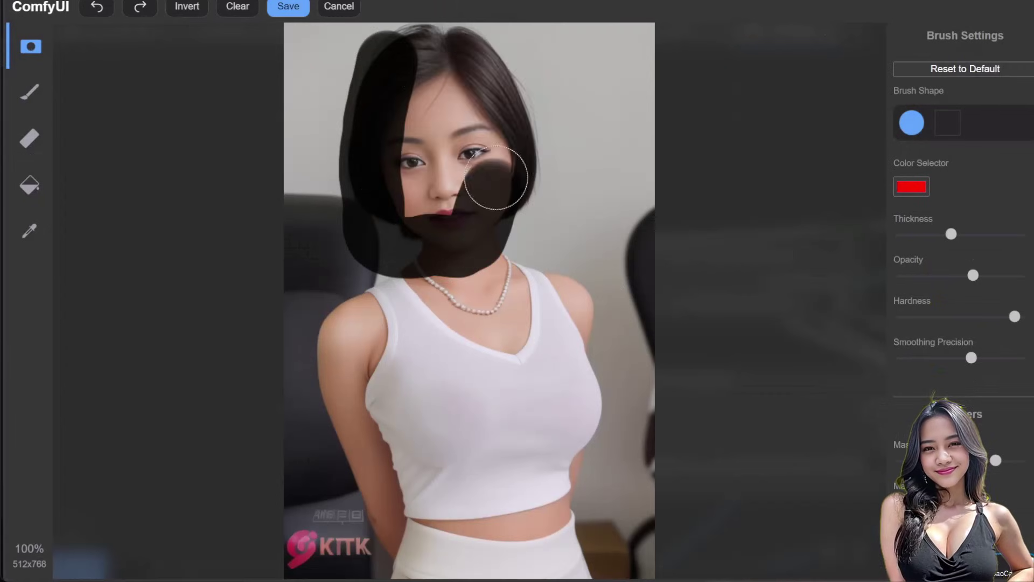
# - Mask the head of the woman in the white top and compare the swap results for the new target pictures
pyautogui.moveTo(517, 173); pyautogui.dragTo(426, 34)
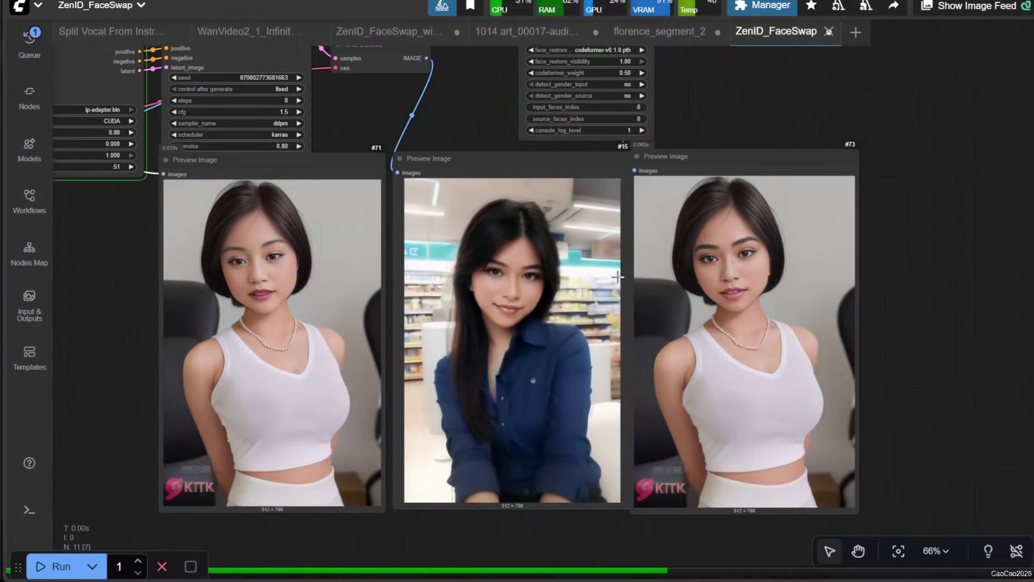
pyautogui.scroll(5, 603, 279)
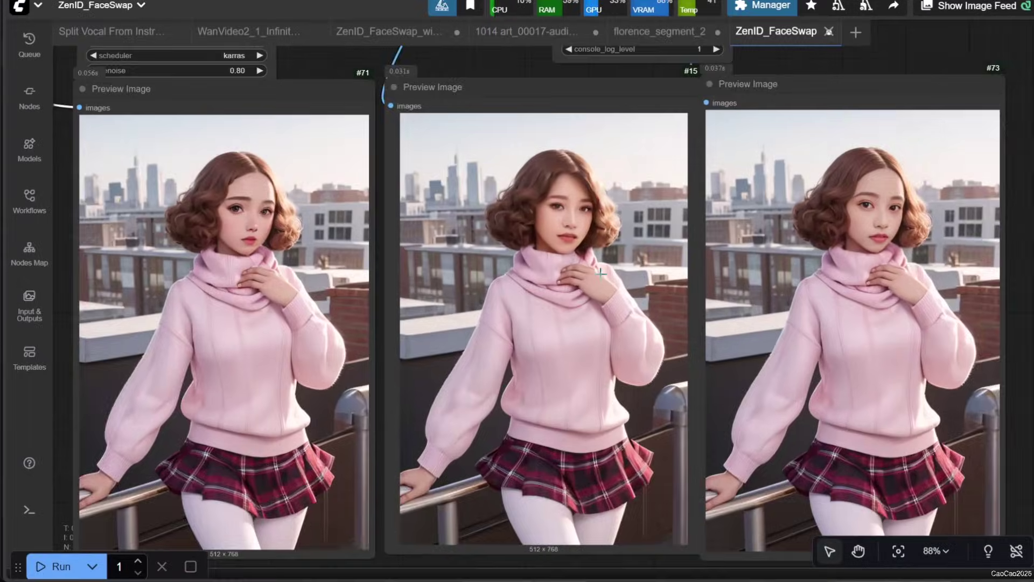
pyautogui.scroll(5, 525, 223)
pyautogui.scroll(-10, 525, 223)
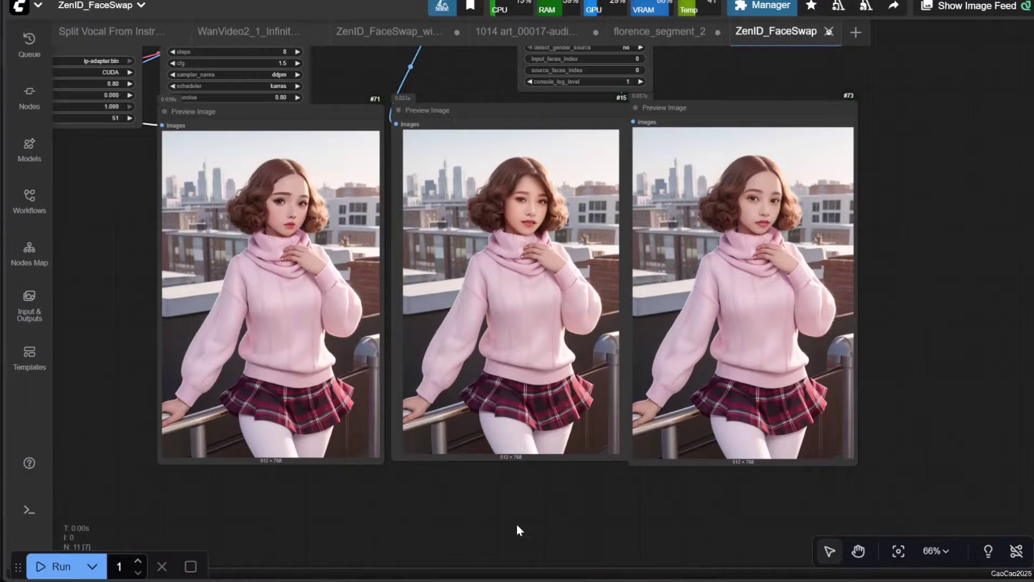
# - Bypass all existing nodes and create a group titled AutoMasking in an empty area of the canvas
pyautogui.hotkey('ctrl', 'a')
pyautogui.hotkey('ctrl', 'b')
pyautogui.scroll(-4, 434, 532)
pyautogui.moveTo(395, 532); pyautogui.dragTo(454, 276)
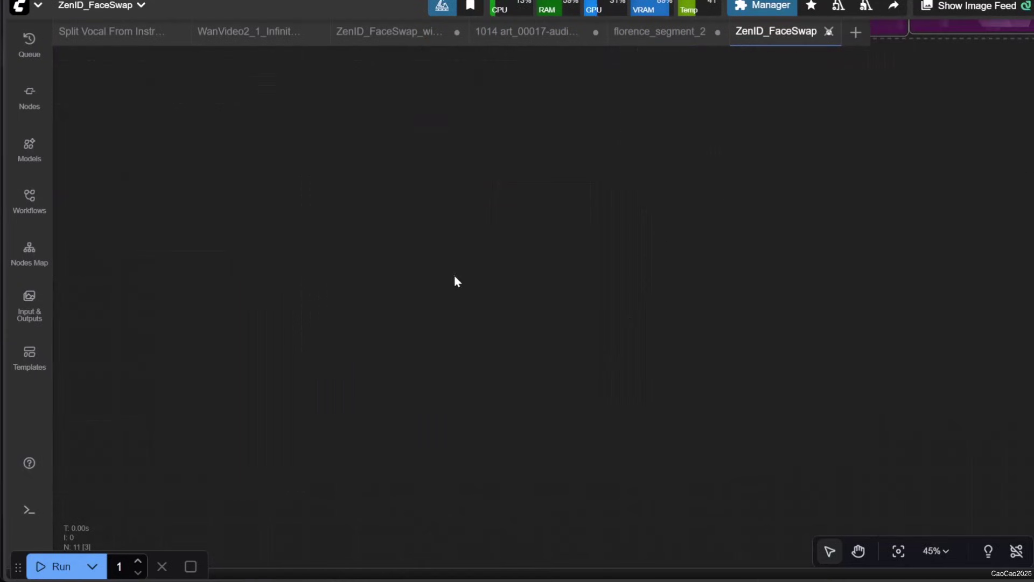
pyautogui.hotkey('ctrl', 'g')
pyautogui.hotkey('ctrl', 'a')
pyautogui.press('BackSpace')
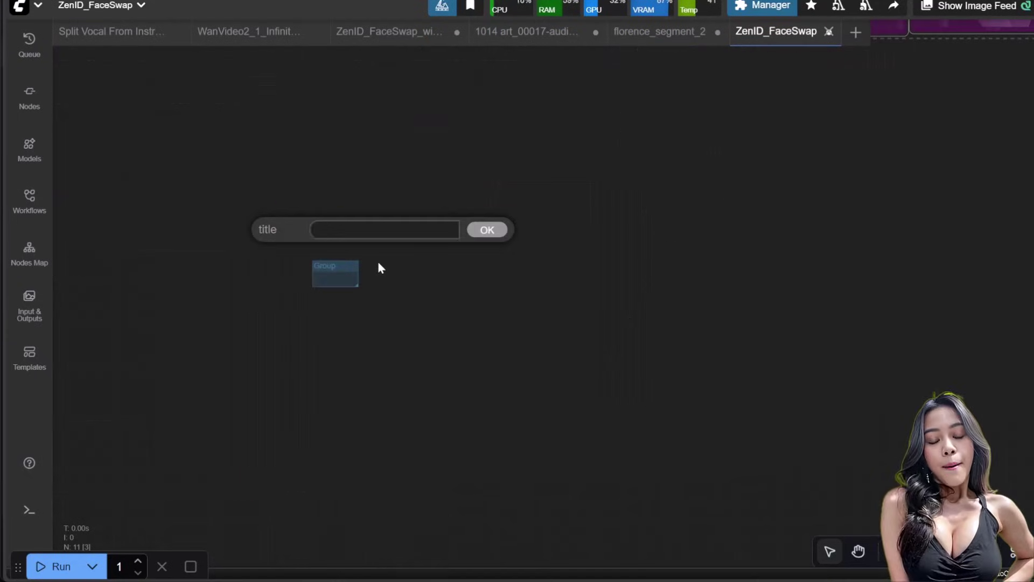
pyautogui.write('AutoMasking')
pyautogui.press('Return')
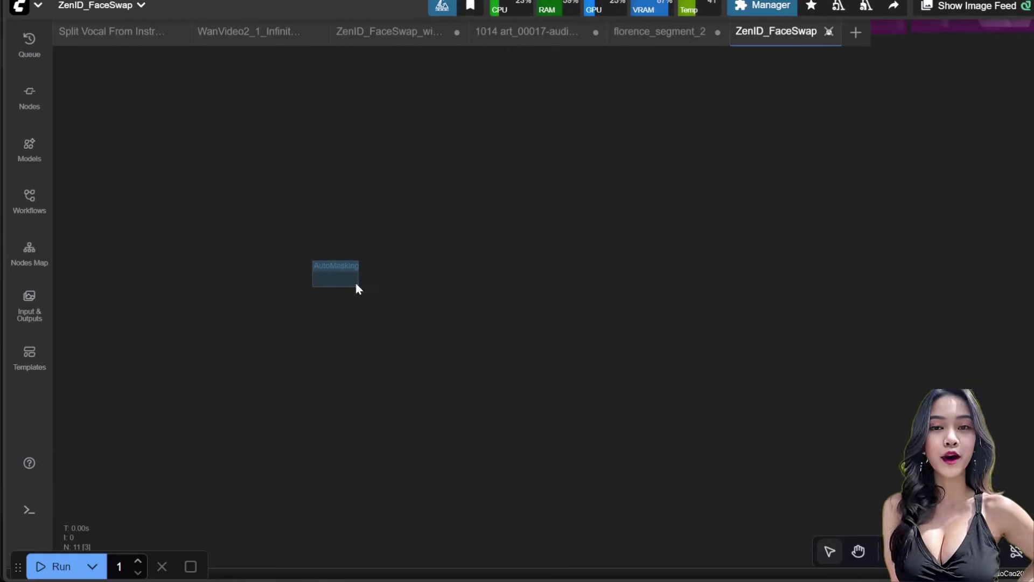
# - Enlarge the AutoMasking group and arrange the DownloadAndLoadFlorence2Model and Florence2Run nodes inside it
pyautogui.moveTo(386, 319); pyautogui.dragTo(342, 318)
pyautogui.scroll(10, 343, 318)
pyautogui.moveTo(268, 252); pyautogui.dragTo(1032, 521)
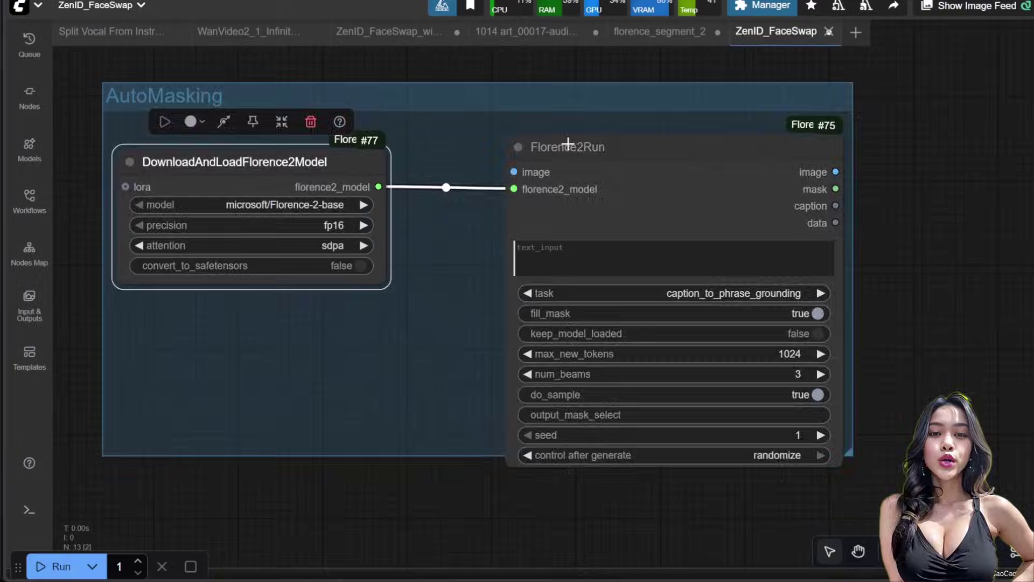
pyautogui.moveTo(567, 143); pyautogui.dragTo(485, 141)
pyautogui.scroll(-4, 630, 273)
pyautogui.moveTo(631, 272); pyautogui.dragTo(969, 509)
# - Add a SetNode with the constant OriImage, connect the target Load Image's IMAGE output to it, and re-enable that Load Image node
pyautogui.scroll(-3, 115, 281)
pyautogui.moveTo(115, 281); pyautogui.dragTo(552, 337)
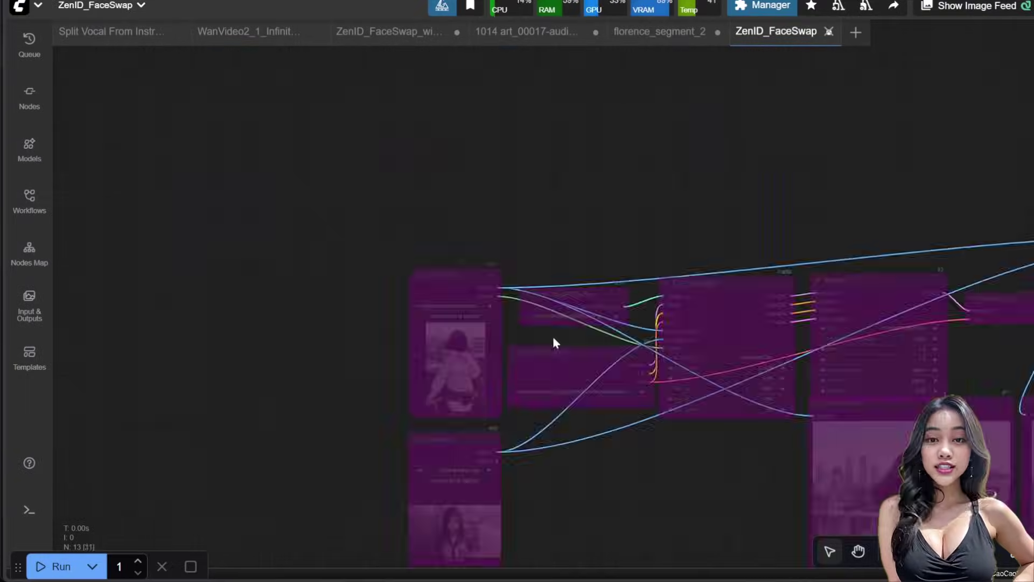
pyautogui.scroll(8, 533, 302)
pyautogui.doubleClick(535, 222)
pyautogui.write('set')
pyautogui.click(536, 222)
pyautogui.click(609, 258)
pyautogui.write('OriImage')
pyautogui.press('Return')
pyautogui.moveTo(464, 281); pyautogui.dragTo(544, 229)
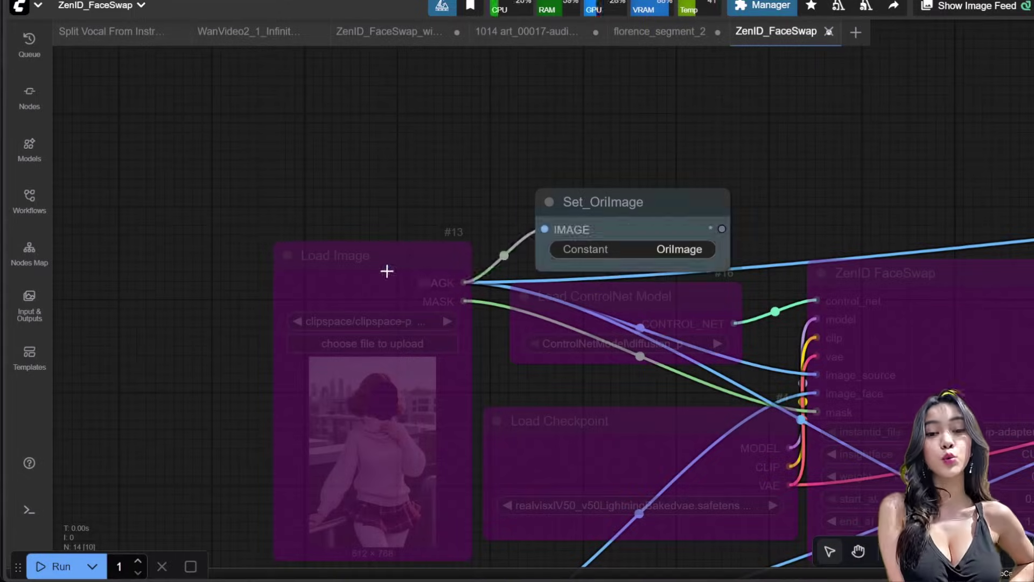
pyautogui.click(385, 270)
pyautogui.hotkey('ctrl', 'b')
# - Add a GetNode set to OriImage in the AutoMasking group and connect it to Florence2Run's image input
pyautogui.moveTo(425, 349); pyautogui.dragTo(431, 395)
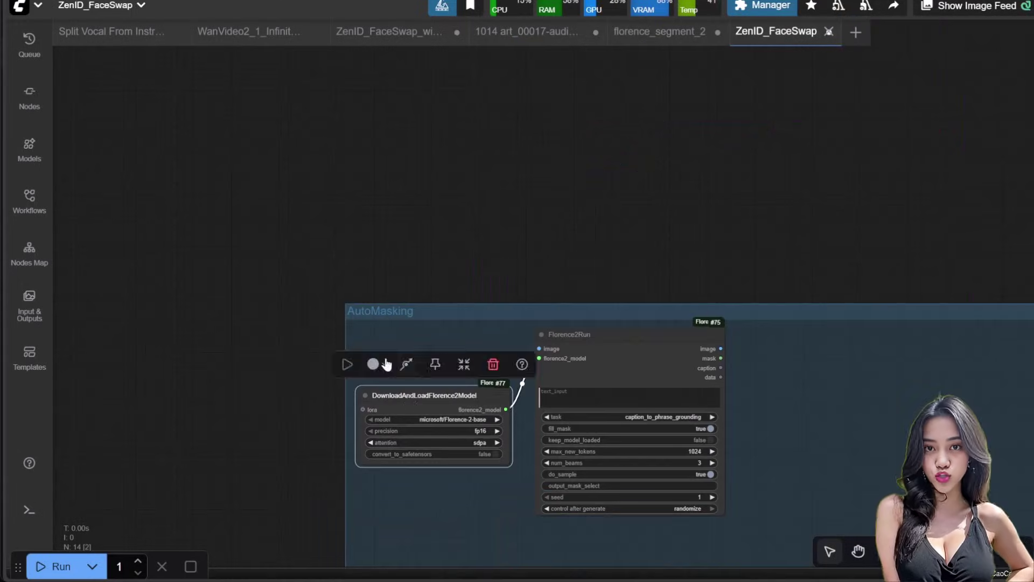
pyautogui.doubleClick(393, 323)
pyautogui.write('get')
pyautogui.press('Return')
pyautogui.click(436, 356)
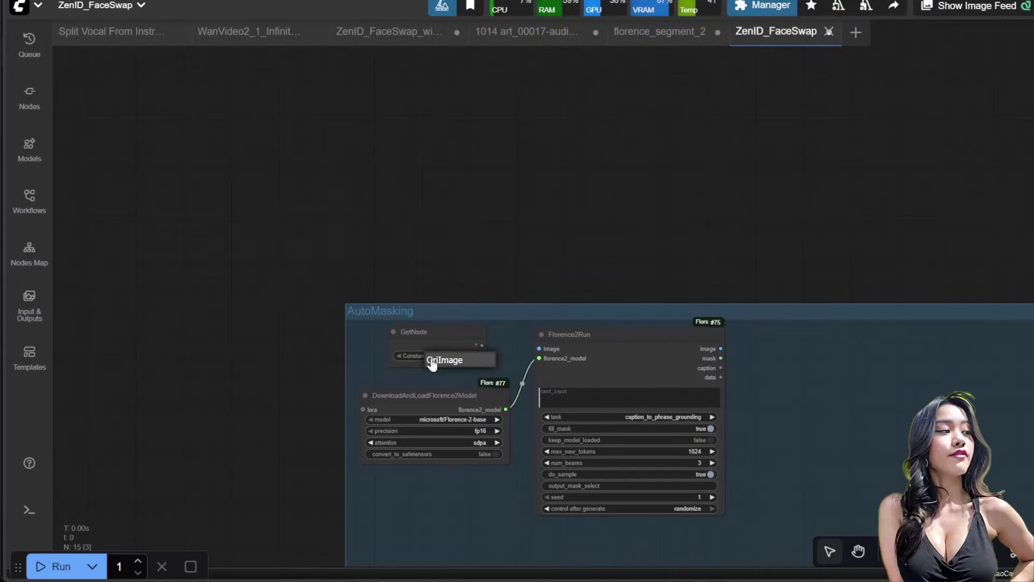
pyautogui.click(458, 358)
pyautogui.moveTo(482, 345); pyautogui.dragTo(572, 341)
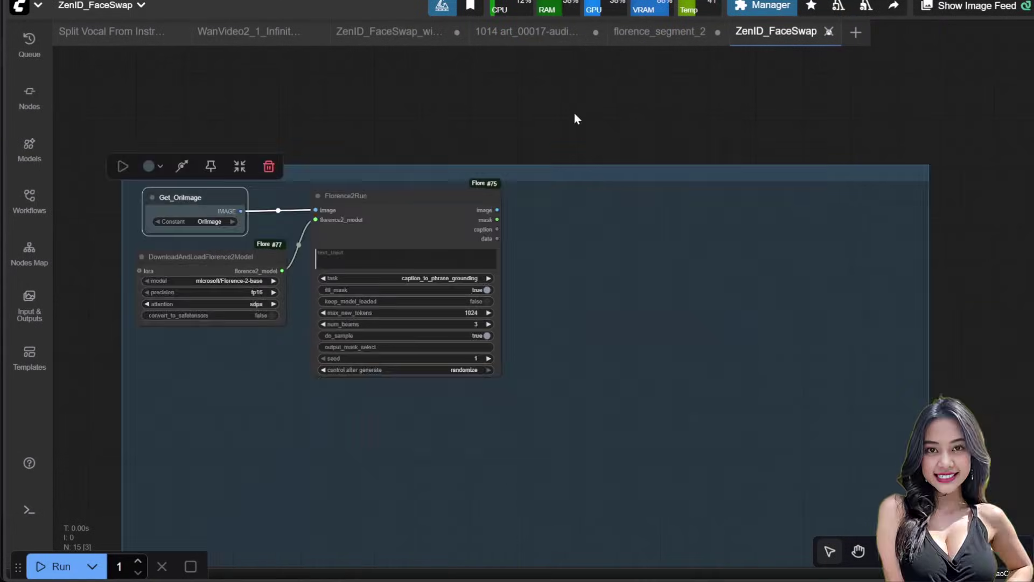
# - Add a Preview Image node in the AutoMasking group, connected to Florence2Run's image output
pyautogui.write('pre')
pyautogui.moveTo(479, 206); pyautogui.dragTo(619, 205)
pyautogui.press('Return')
pyautogui.scroll(3, 671, 255)
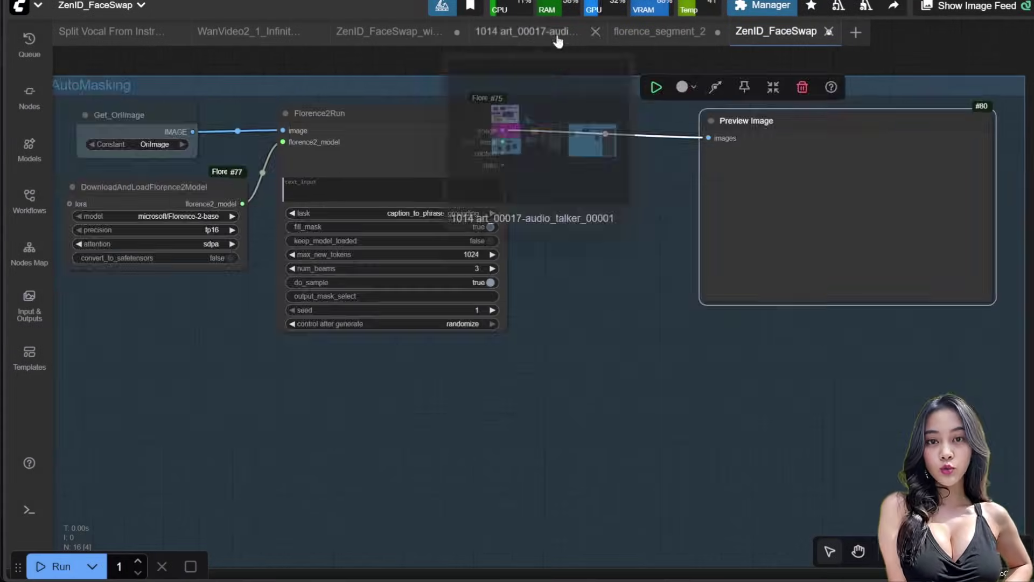
# - Add a Florence2 Coordinates node below Florence2Run and connect Florence2Run's data output to it
pyautogui.doubleClick(586, 369)
pyautogui.write('florence 2 co')
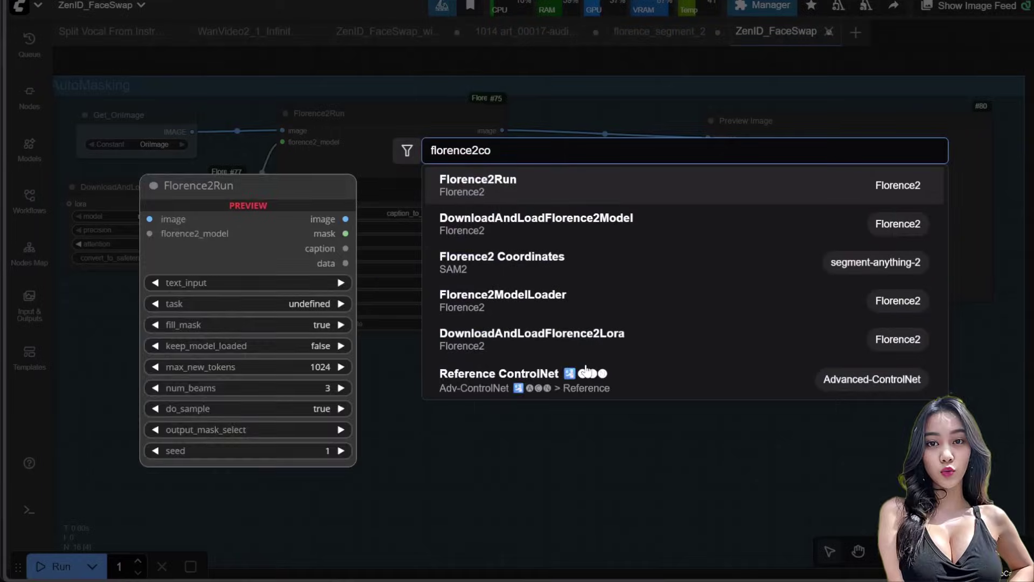
pyautogui.press('Return')
pyautogui.moveTo(512, 154); pyautogui.dragTo(601, 378)
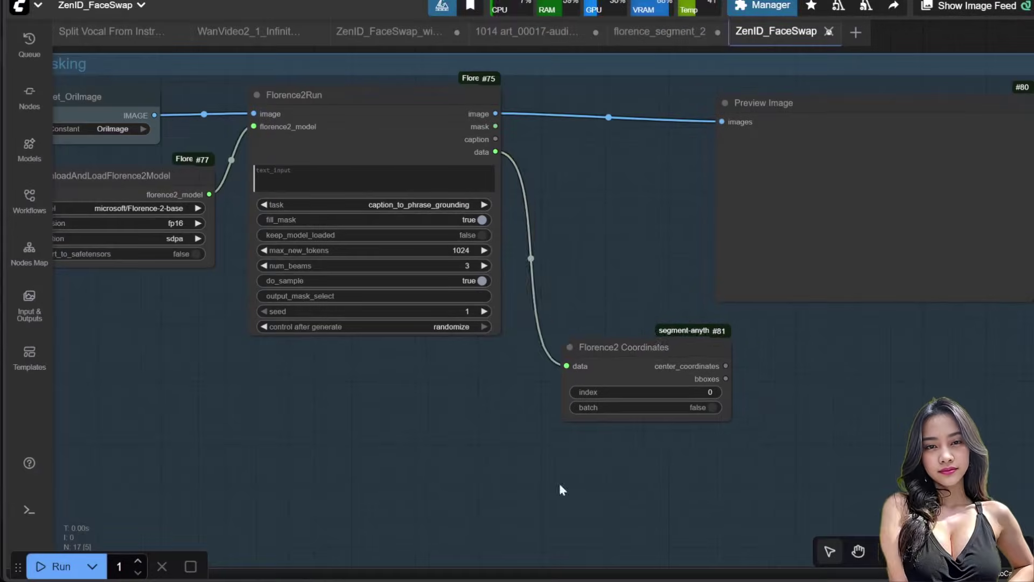
# - Add a Sam2Segmentation node and connect a second OriImage GetNode to its image input and the Florence2 Coordinates bboxes to its bboxes input
pyautogui.doubleClick(525, 481)
pyautogui.write('sam2')
pyautogui.press('Return')
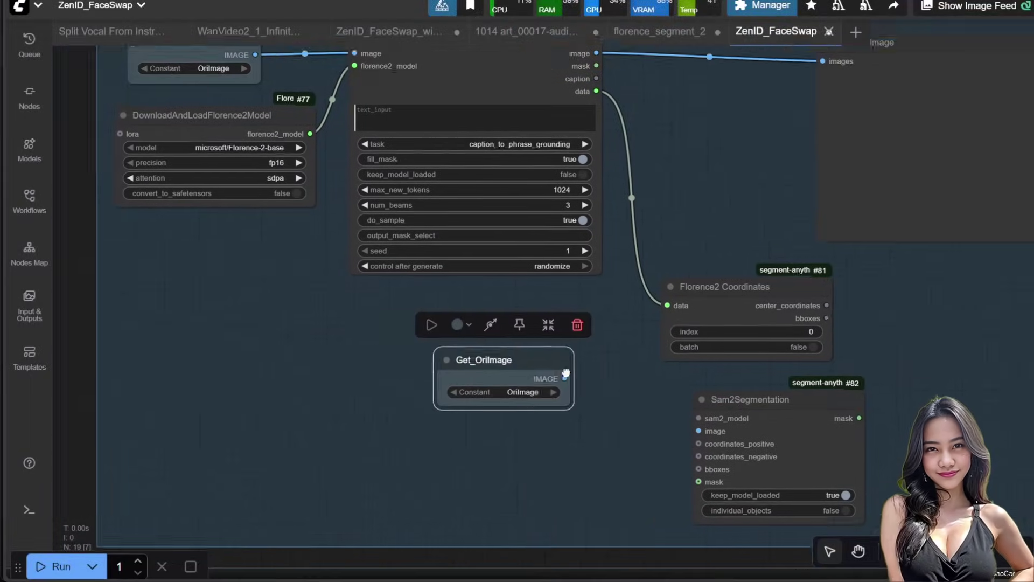
pyautogui.scroll(2, 592, 323)
pyautogui.moveTo(792, 286); pyautogui.dragTo(664, 437)
pyautogui.moveTo(775, 365); pyautogui.dragTo(911, 355)
pyautogui.moveTo(727, 255); pyautogui.dragTo(704, 255)
pyautogui.moveTo(505, 343); pyautogui.dragTo(688, 369)
pyautogui.moveTo(652, 254); pyautogui.dragTo(651, 278)
pyautogui.moveTo(636, 389); pyautogui.dragTo(641, 316)
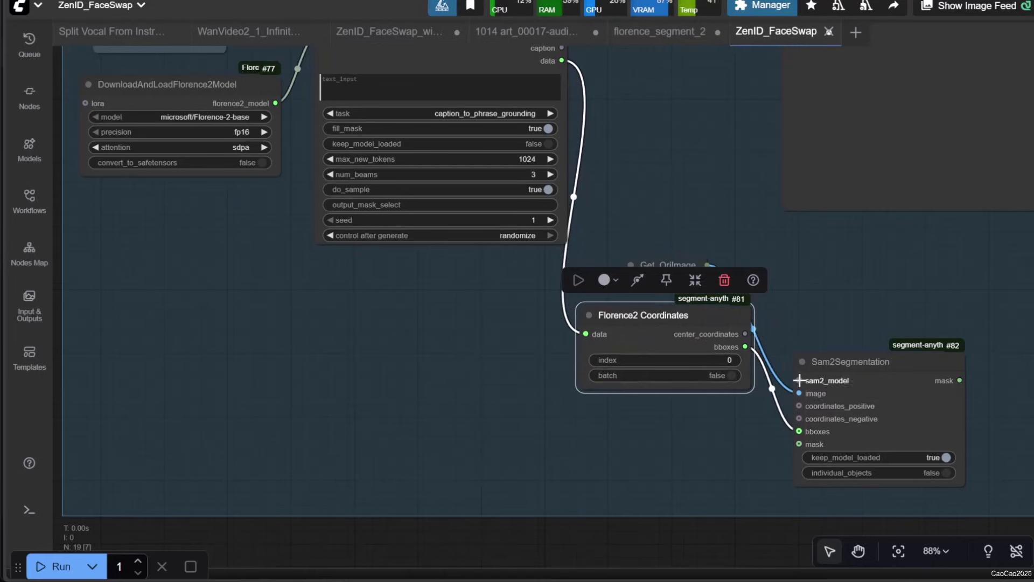
# - Add a (Down)Load SAM2Model node on Sam2Segmentation's sam2_model input, with precision set to bf16
pyautogui.moveTo(799, 380); pyautogui.dragTo(598, 431)
pyautogui.click(608, 505)
pyautogui.scroll(2, 576, 517)
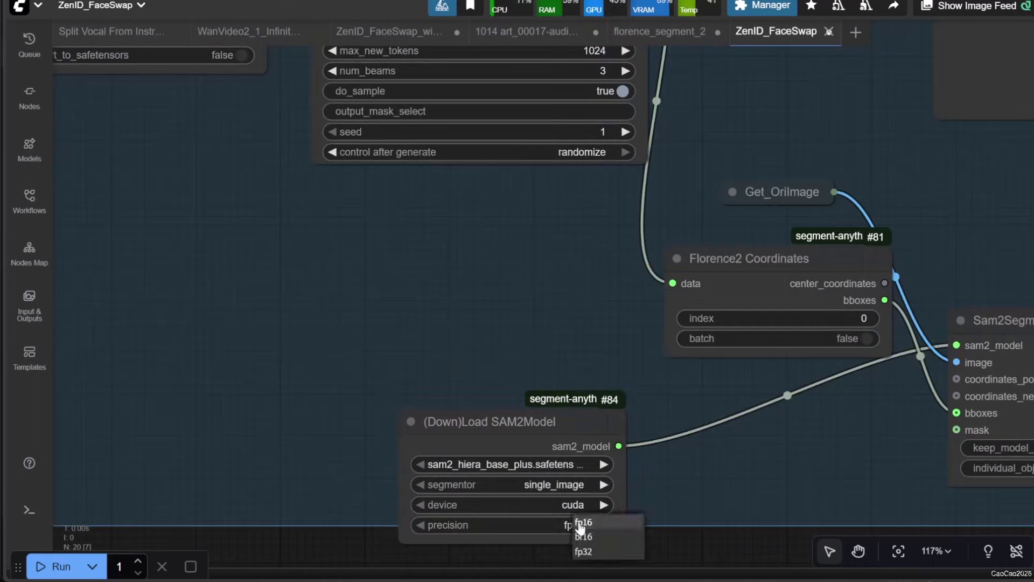
pyautogui.moveTo(478, 360); pyautogui.dragTo(412, 419)
# - Arrange the SAM2 model loader, Get_OriImage, Florence2 Coordinates and Sam2Segmentation nodes compactly below the Florence2 nodes
pyautogui.moveTo(436, 477); pyautogui.dragTo(710, 383)
pyautogui.scroll(-3, 647, 383)
pyautogui.moveTo(402, 116); pyautogui.dragTo(406, 150)
pyautogui.moveTo(628, 399); pyautogui.dragTo(609, 475)
pyautogui.moveTo(573, 418); pyautogui.dragTo(124, 322)
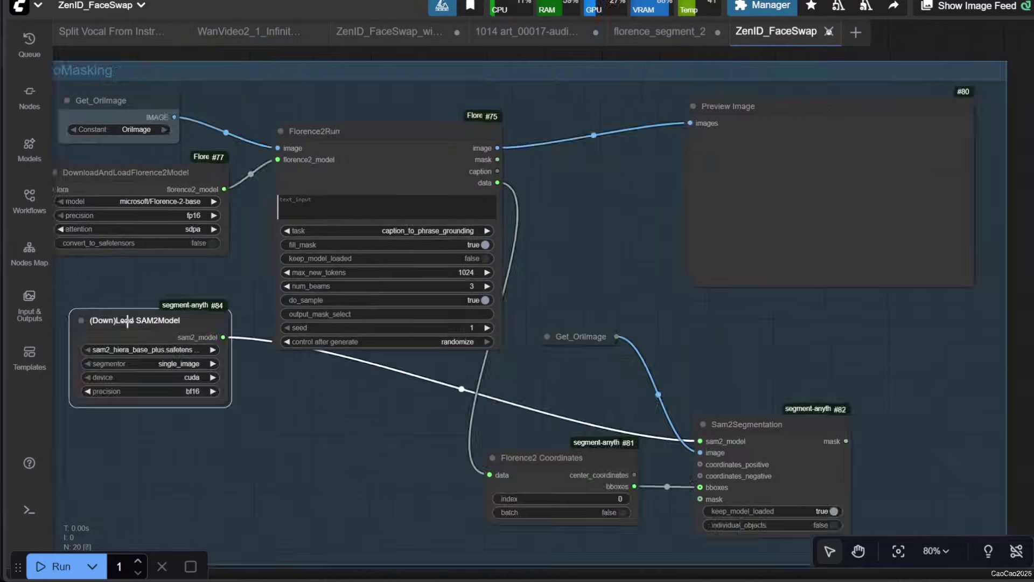
pyautogui.moveTo(574, 336); pyautogui.dragTo(174, 430)
pyautogui.moveTo(514, 462); pyautogui.dragTo(148, 482)
pyautogui.moveTo(726, 429); pyautogui.dragTo(390, 427)
# - Add a GrowMask node with expand 4 and connect Sam2Segmentation's mask output to it
pyautogui.scroll(2, 570, 456)
pyautogui.doubleClick(584, 420)
pyautogui.write('grow')
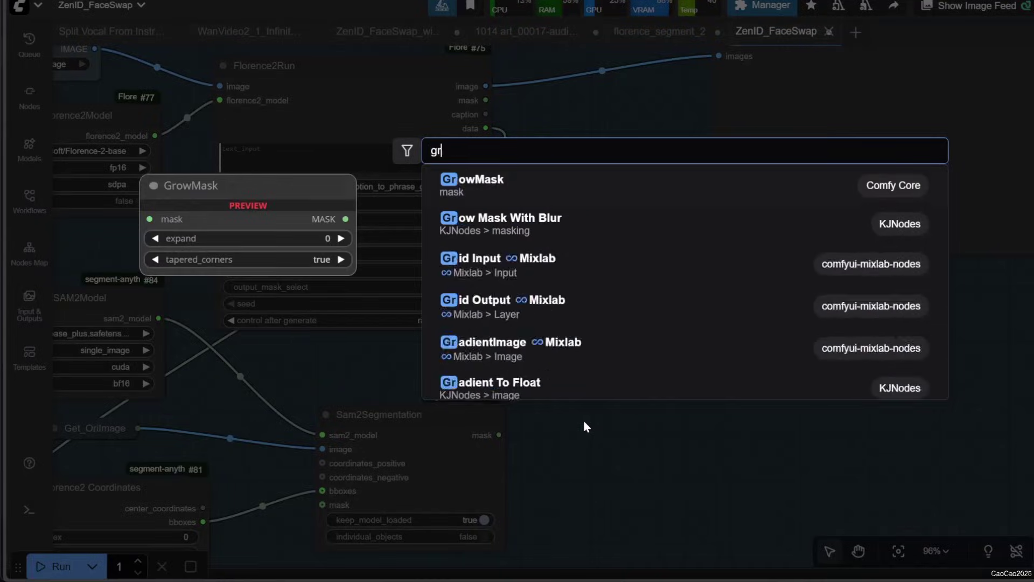
pyautogui.click(511, 197)
pyautogui.scroll(3, 453, 418)
pyautogui.moveTo(518, 440); pyautogui.dragTo(635, 431)
pyautogui.doubleClick(695, 457)
pyautogui.write('4')
pyautogui.press('Return')
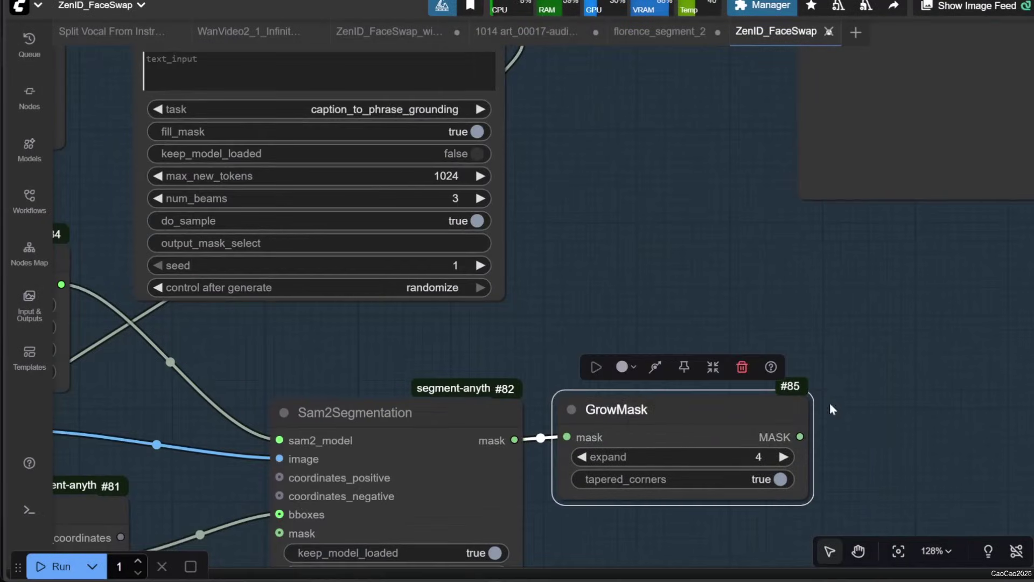
# - Add a Preview Mask node beside GrowMask, connected to GrowMask's MASK output
pyautogui.doubleClick(865, 435)
pyautogui.write('preview mask')
pyautogui.press('Return')
pyautogui.scroll(-2, 865, 435)
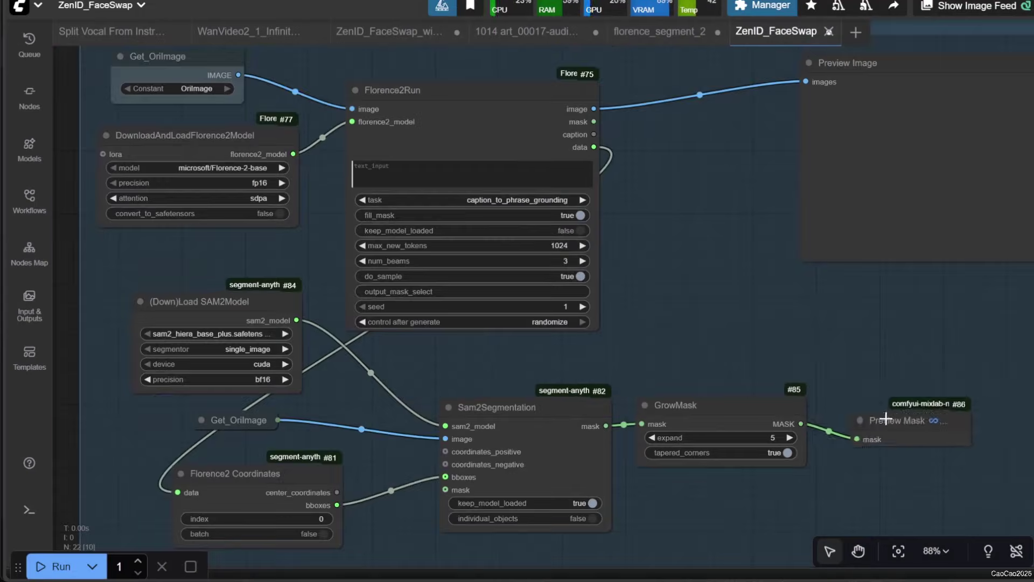
# - Add a SetNode with the constant theMask, connect GrowMask's MASK output to it, and collapse the node
pyautogui.doubleClick(846, 335)
pyautogui.write('setnode')
pyautogui.click(614, 202)
pyautogui.scroll(2, 935, 357)
pyautogui.click(899, 352)
pyautogui.write('theMask')
pyautogui.press('Return')
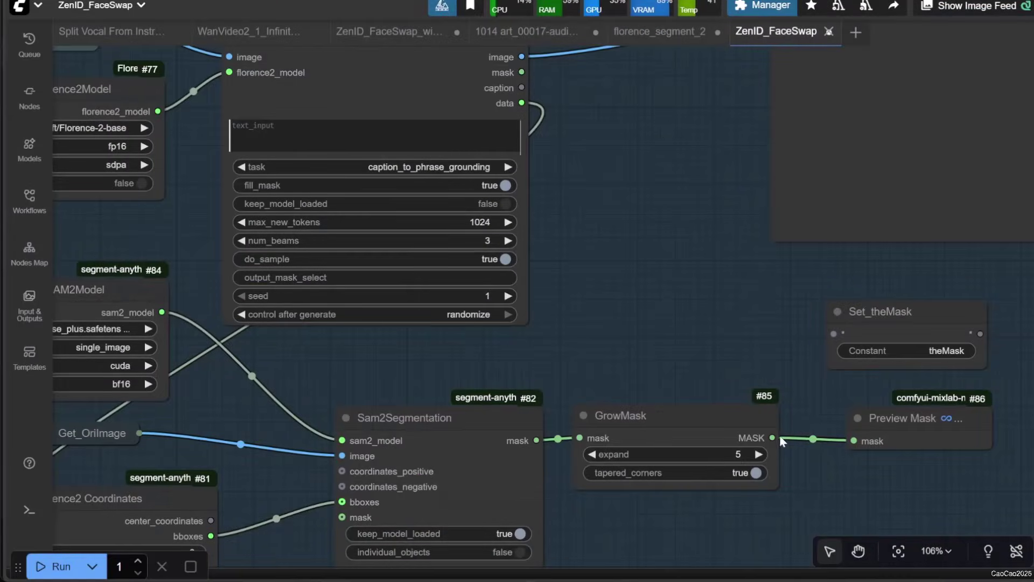
pyautogui.moveTo(772, 438); pyautogui.dragTo(834, 333)
pyautogui.click(834, 314)
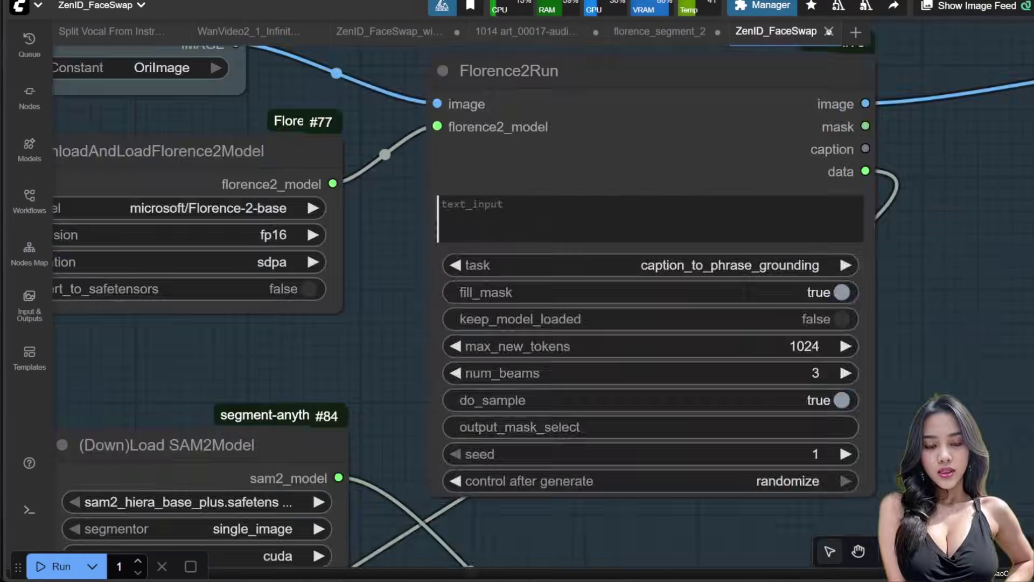
# - Extend Florence2Run's text prompt to "face and hair" and run the workflow
pyautogui.scroll(-4, 732, 340)
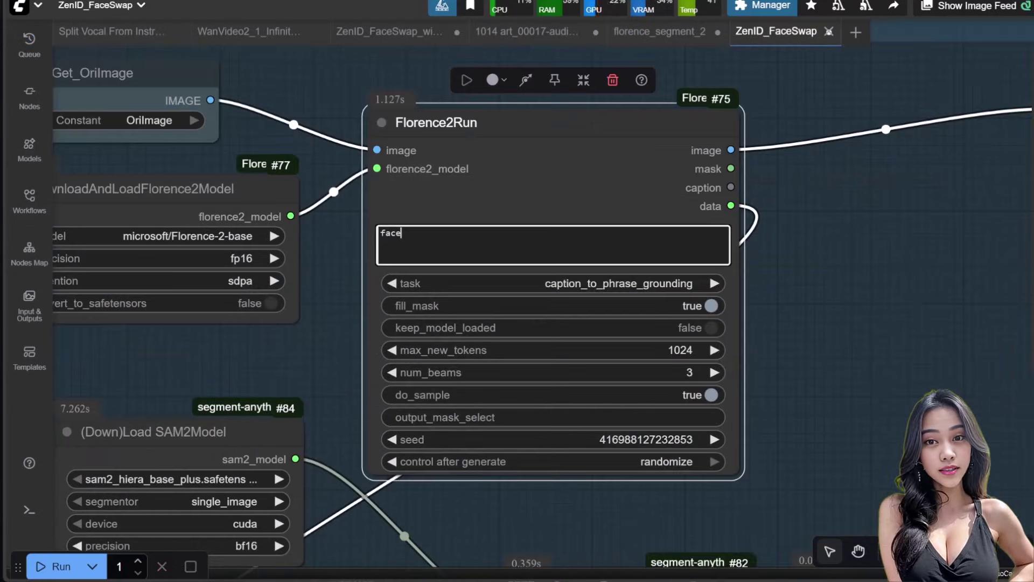
pyautogui.write('amd ja')
pyautogui.press('BackSpace')
pyautogui.press('BackSpace')
pyautogui.write('hair')
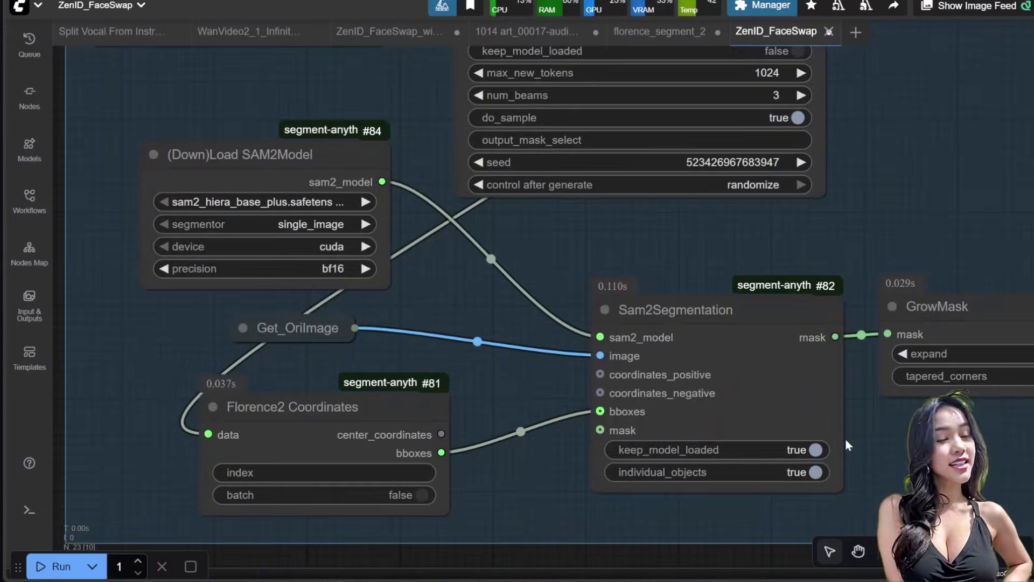
pyautogui.click(60, 565)
# - Test the mask with the Florence2 Coordinates index set to 0 and to 1, running the workflow for each value
pyautogui.scroll(-4, 422, 415)
pyautogui.click(409, 452)
pyautogui.write('0')
pyautogui.press('Return')
pyautogui.click(61, 565)
pyautogui.click(414, 452)
pyautogui.write('1')
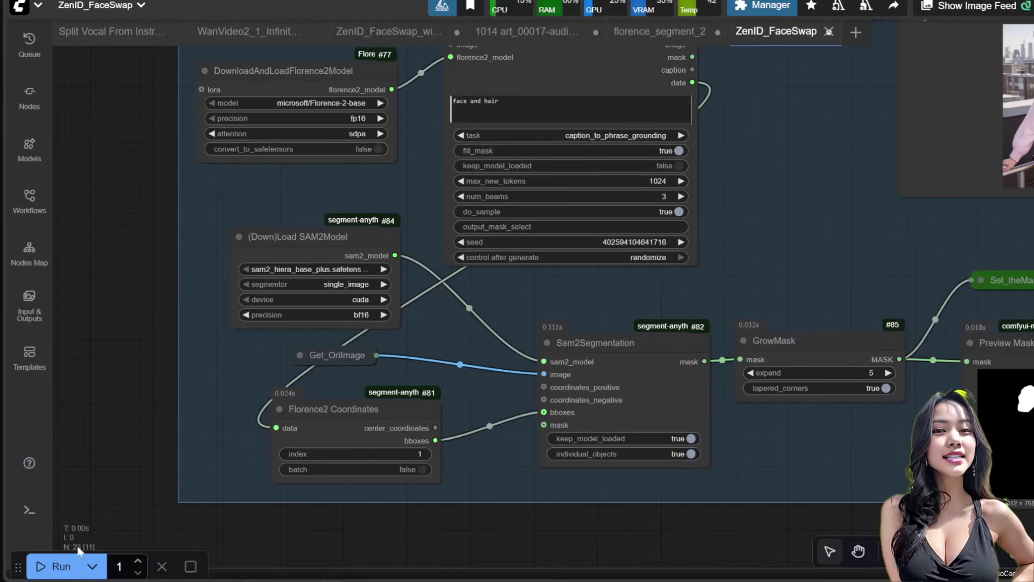
pyautogui.click(65, 565)
# - Try the Florence2 Coordinates index 0,1 and clear the index value
pyautogui.click(427, 456)
pyautogui.write('0,1')
pyautogui.press('Return')
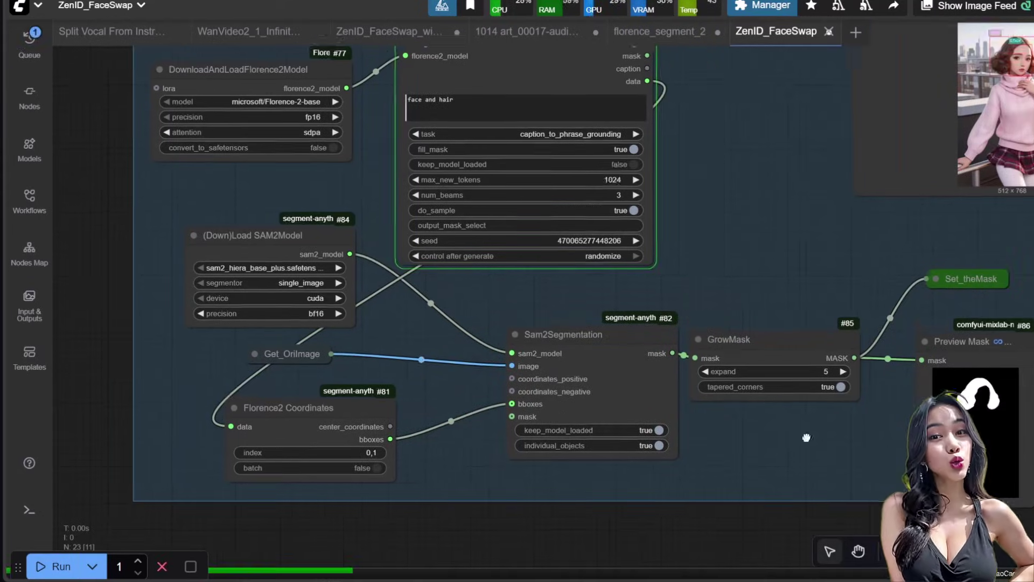
pyautogui.moveTo(709, 431)
pyautogui.mouseDown()
pyautogui.moveTo(709, 397)
pyautogui.moveTo(693, 430)
pyautogui.mouseUp()
pyautogui.click(356, 459)
# - Re-enable all bypassed face-swap nodes, including the ControlNet loader, checkpoint loader and face source Load Image
pyautogui.scroll(-10, 727, 224)
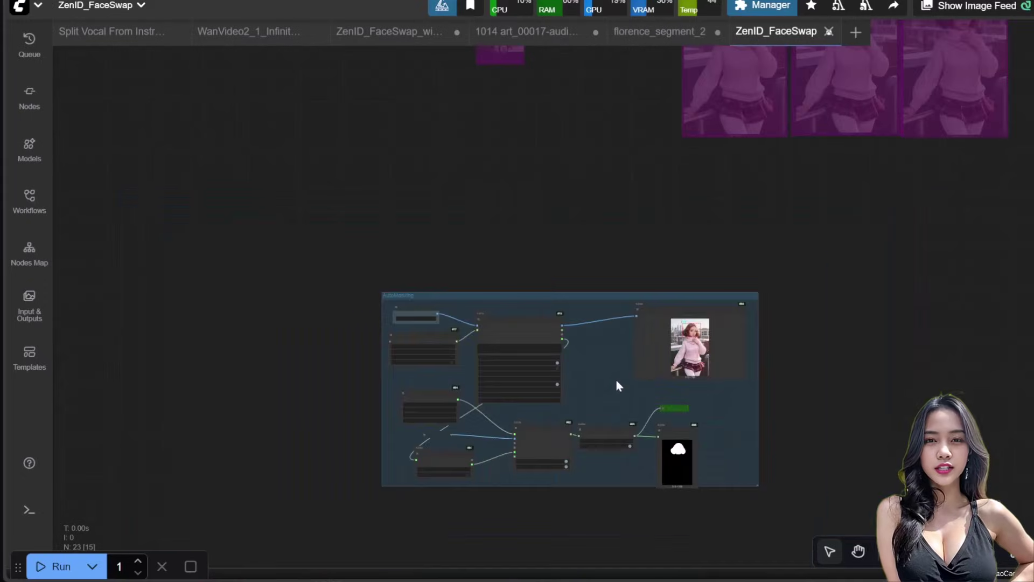
pyautogui.moveTo(874, 168); pyautogui.dragTo(626, 447)
pyautogui.moveTo(776, 447); pyautogui.dragTo(389, 147)
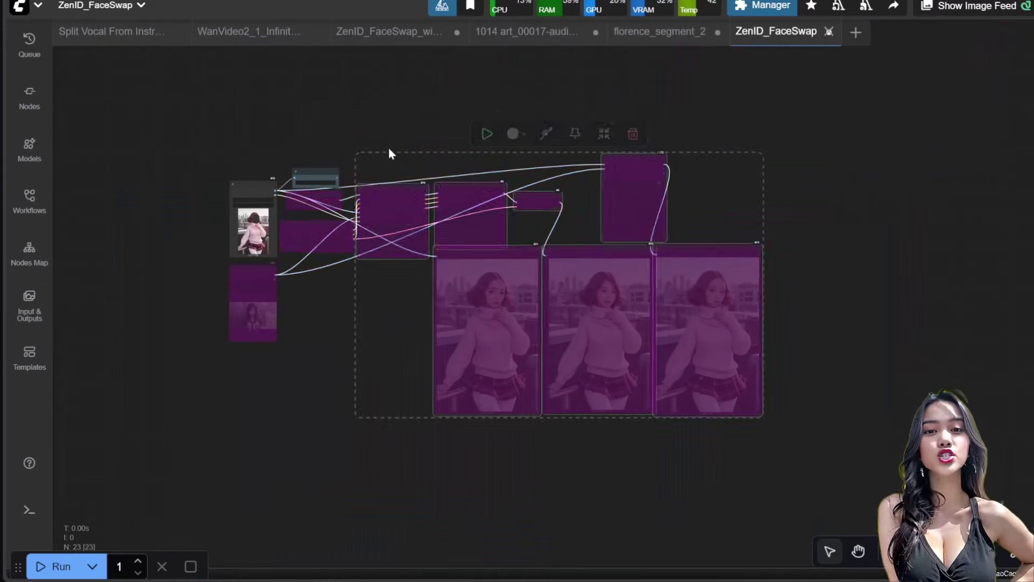
pyautogui.hotkey('ctrl', 'b')
pyautogui.click(315, 197)
pyautogui.hotkey('ctrl', 'b')
pyautogui.click(315, 237)
pyautogui.hotkey('ctrl', 'b')
pyautogui.click(249, 297)
pyautogui.hotkey('ctrl', 'b')
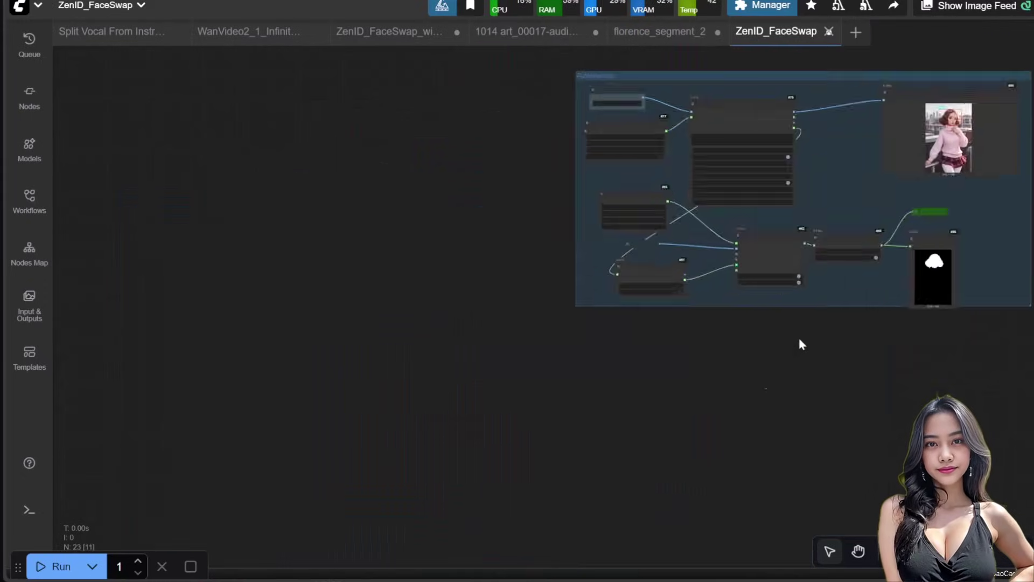
# - Shorten Florence2Run's text prompt to "face"
pyautogui.scroll(12, 785, 278)
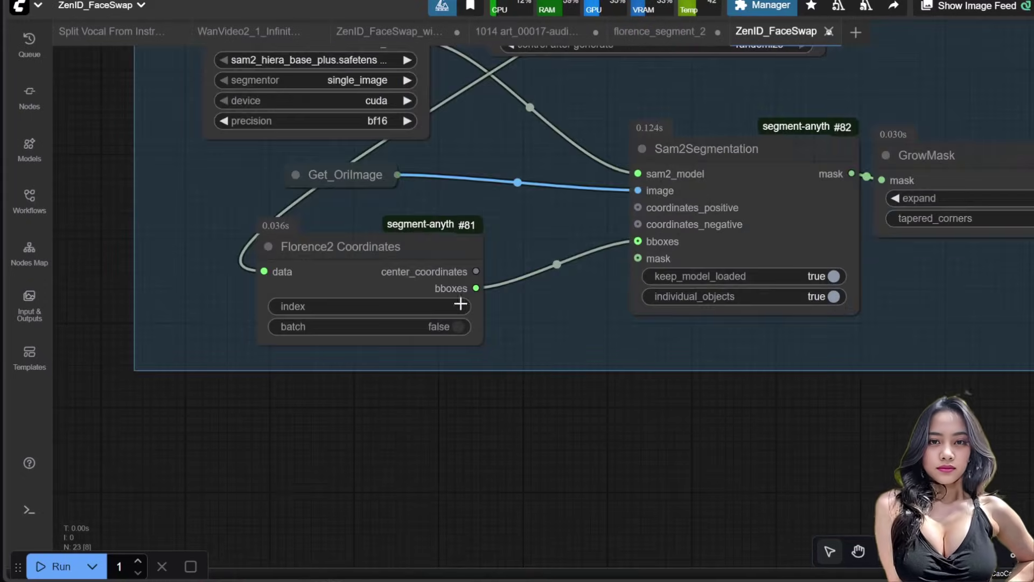
pyautogui.scroll(-4, 600, 361)
pyautogui.moveTo(657, 508); pyautogui.dragTo(623, 581)
pyautogui.scroll(5, 567, 118)
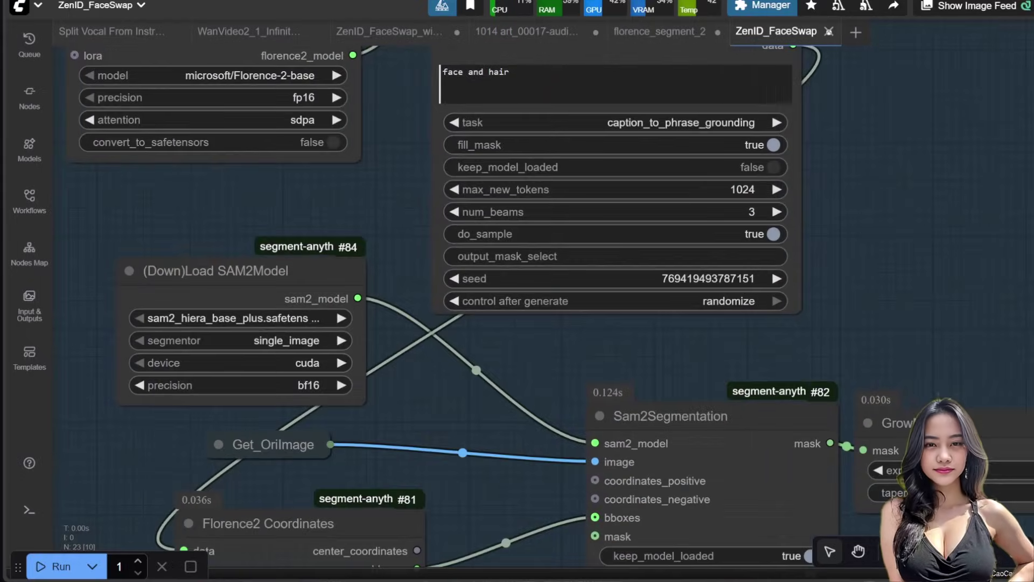
pyautogui.moveTo(463, 72); pyautogui.dragTo(483, 72)
pyautogui.press('BackSpace')
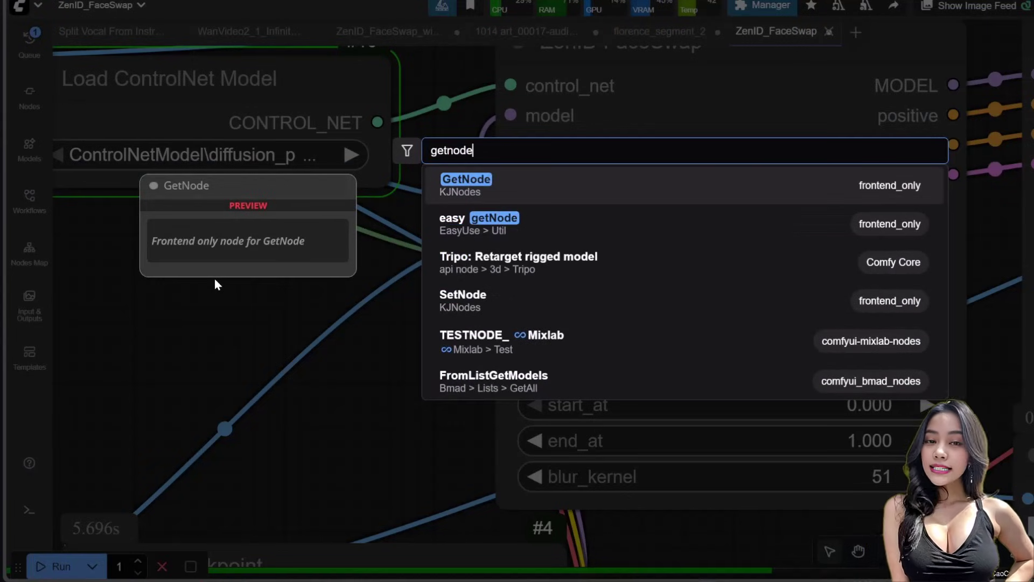
# - Add a GetNode set to theMask, connect it to ZenID FaceSwap's mask input, and cancel the running job
pyautogui.press('Return')
pyautogui.click(302, 333)
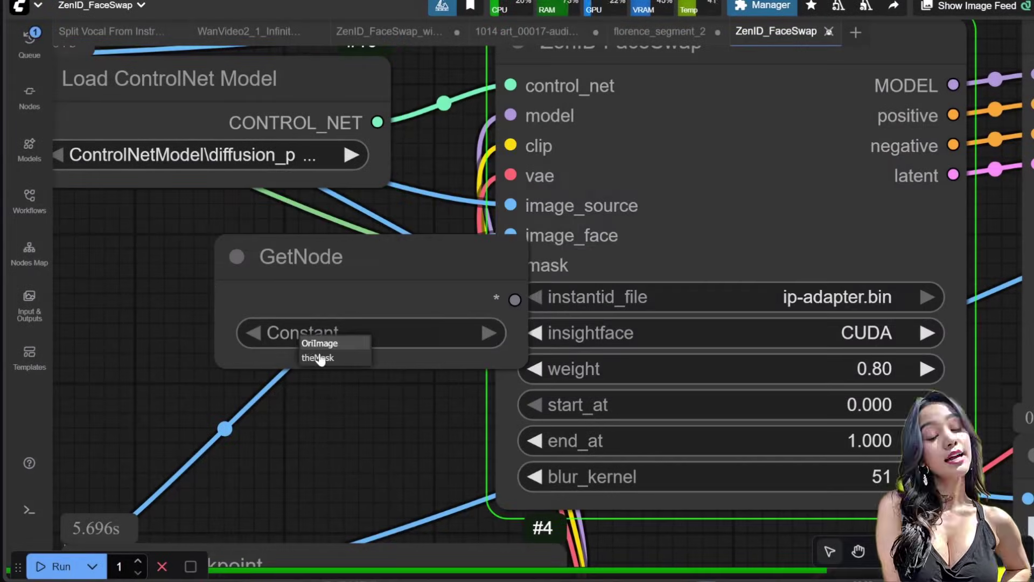
pyautogui.click(323, 359)
pyautogui.moveTo(450, 265); pyautogui.dragTo(328, 261)
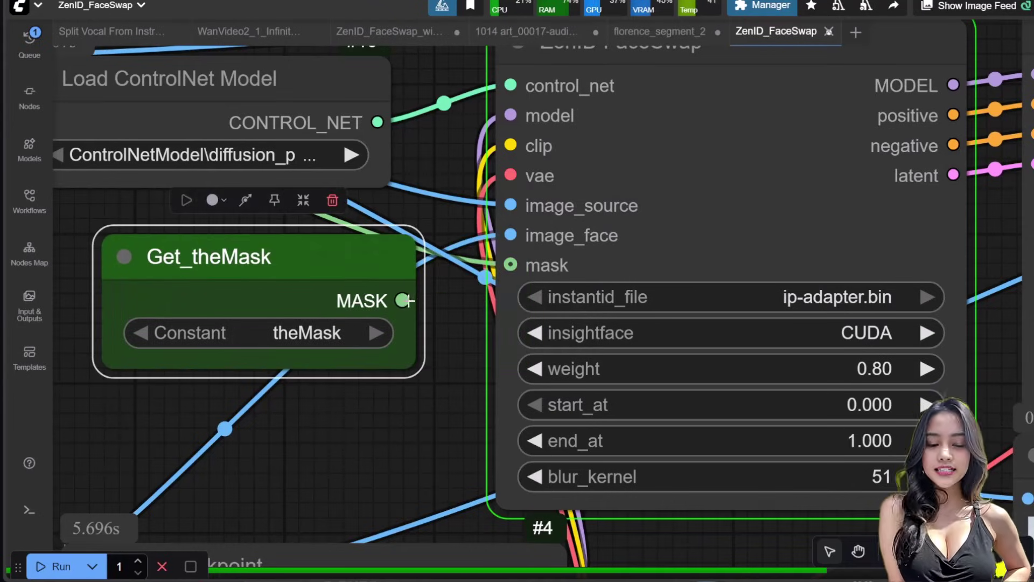
pyautogui.moveTo(402, 299); pyautogui.dragTo(503, 264)
pyautogui.scroll(-5, 290, 447)
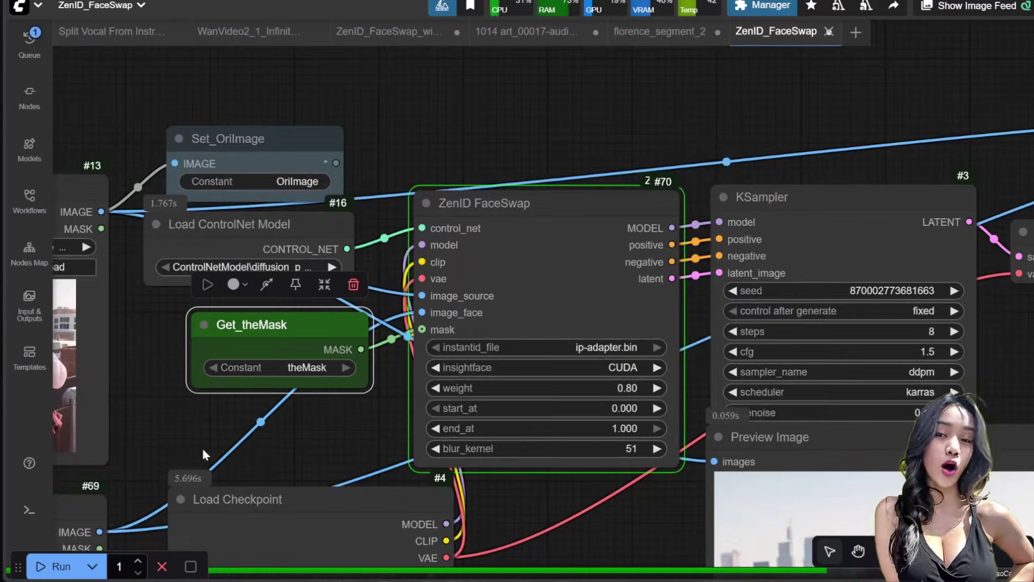
pyautogui.click(162, 566)
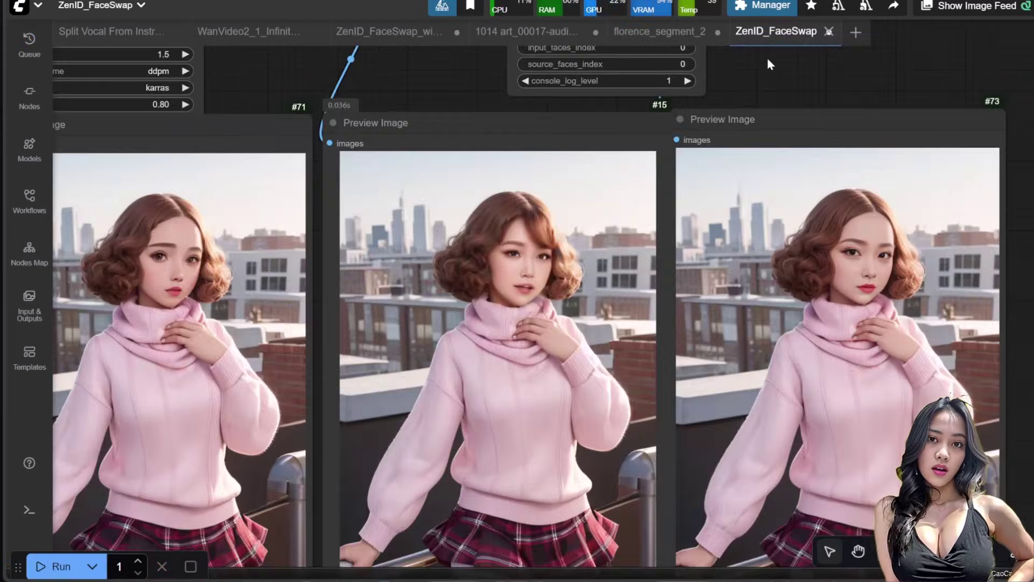
# - Examine the automatic mask in the AutoMasking group and the face-swap preview images
pyautogui.scroll(-5, 767, 57)
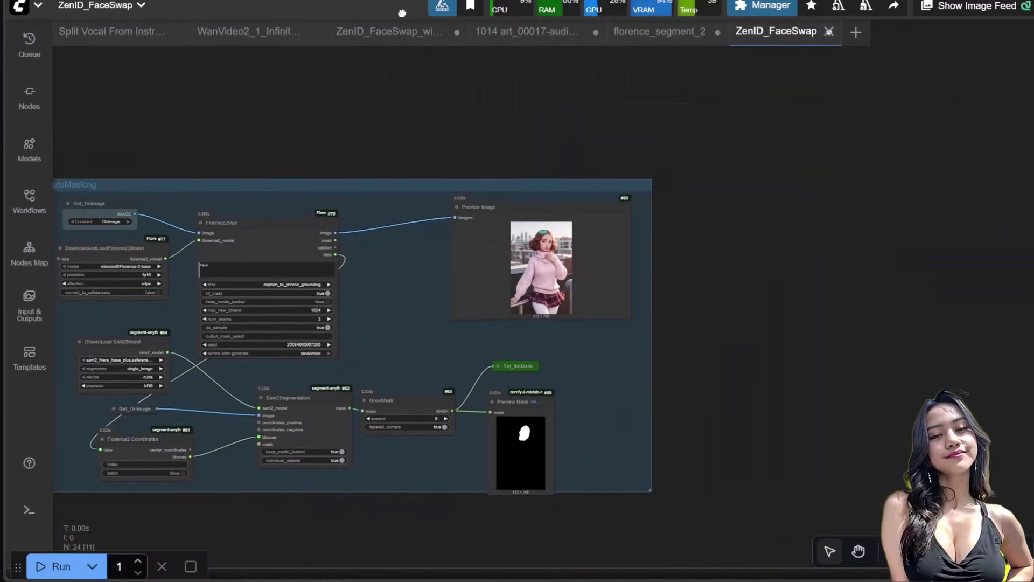
pyautogui.scroll(7, 458, 335)
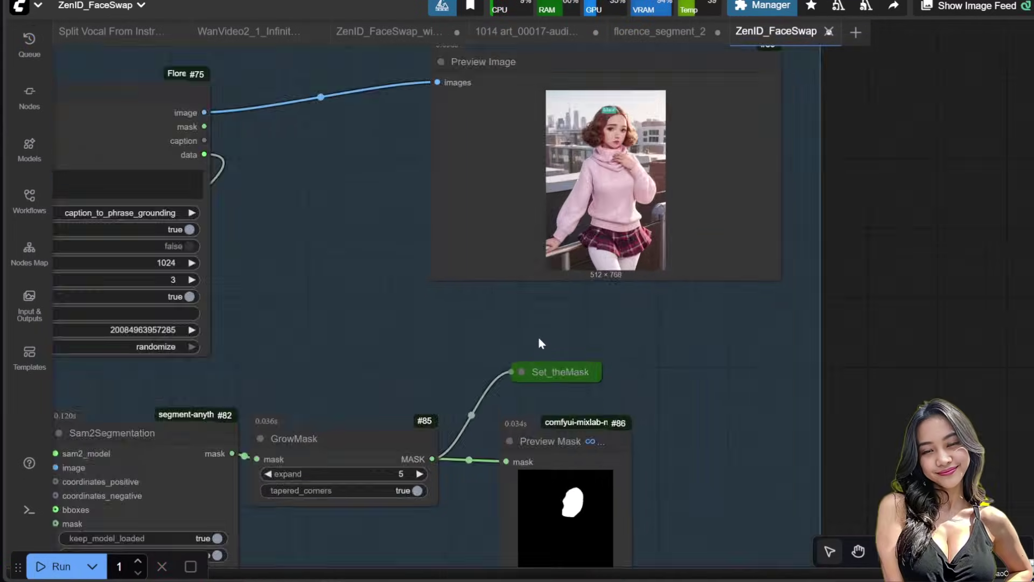
pyautogui.scroll(-2, 538, 337)
pyautogui.scroll(-4, 861, 274)
pyautogui.moveTo(947, 81); pyautogui.dragTo(745, 349)
pyautogui.moveTo(683, 323); pyautogui.dragTo(747, 469)
pyautogui.scroll(-2, 748, 469)
pyautogui.scroll(4, 388, 430)
pyautogui.moveTo(480, 328); pyautogui.dragTo(487, 439)
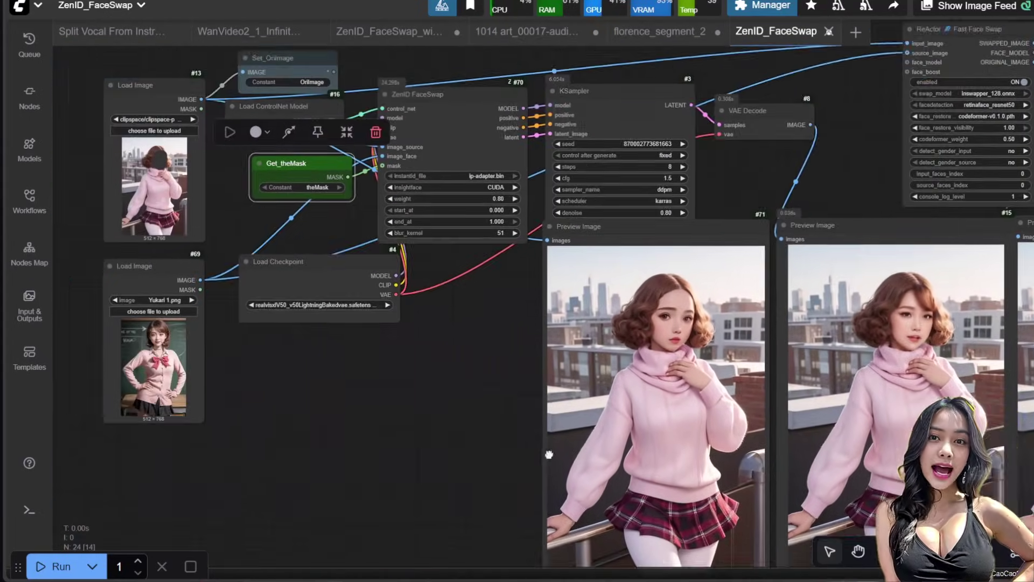
# - Load 00021-769451641.png in the target Load Image node and run the workflow
pyautogui.scroll(5, 277, 440)
pyautogui.moveTo(277, 439); pyautogui.dragTo(513, 517)
pyautogui.scroll(3, 200, 295)
pyautogui.scroll(-6, 680, 232)
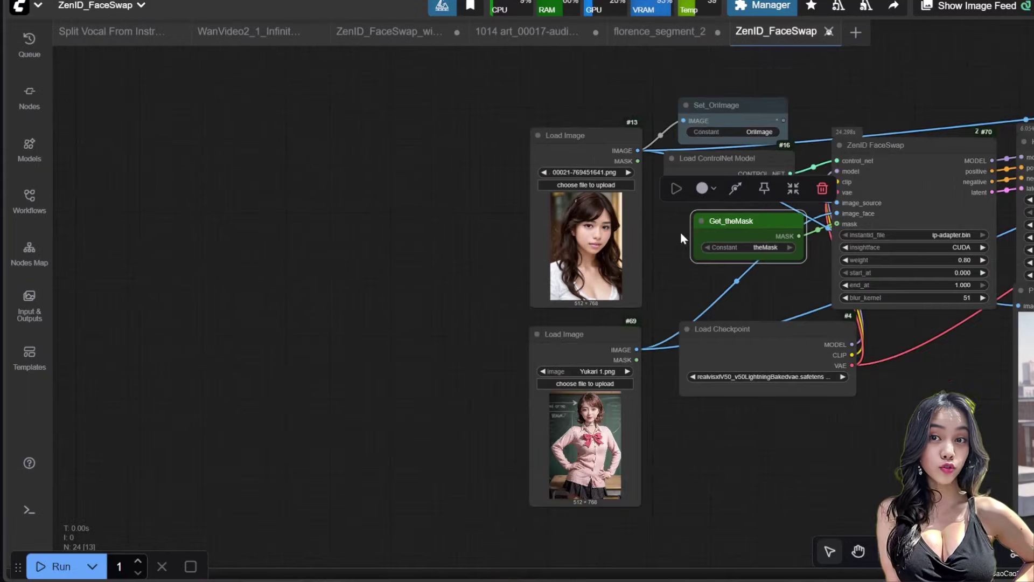
pyautogui.moveTo(680, 231); pyautogui.dragTo(391, 367)
pyautogui.scroll(-4, 390, 368)
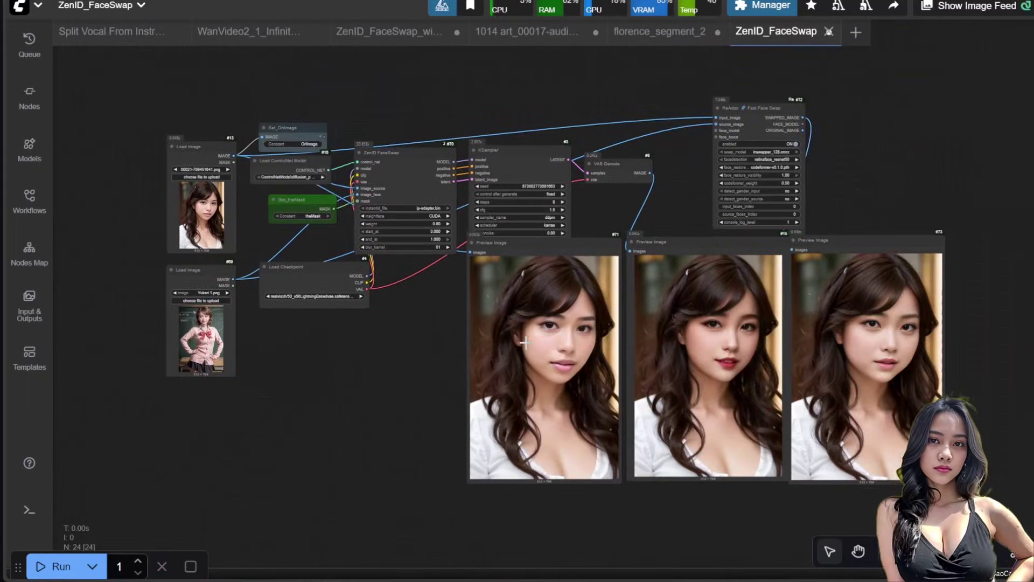
# - Compare the original portrait with the ZenID and ReActor face-swap previews
pyautogui.scroll(6, 512, 355)
pyautogui.moveTo(315, 312); pyautogui.dragTo(67, 198)
pyautogui.scroll(-2, 229, 482)
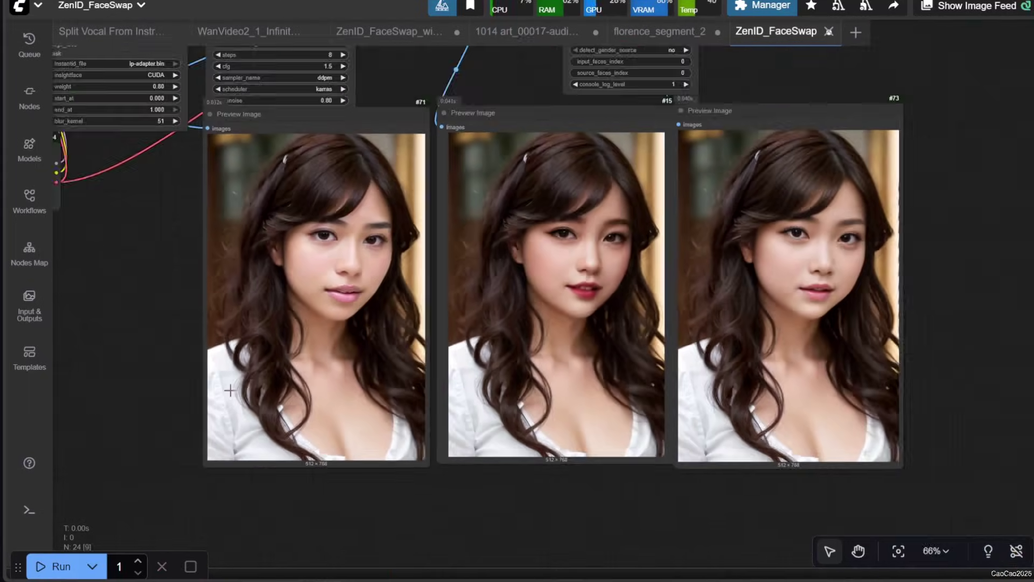
pyautogui.scroll(1, 581, 498)
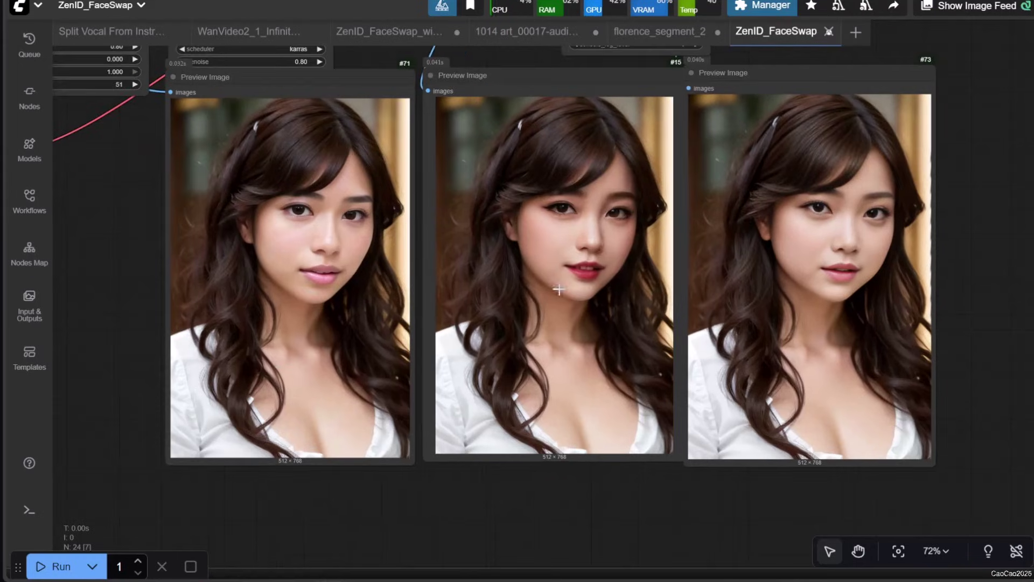
pyautogui.scroll(-5, 610, 455)
pyautogui.moveTo(172, 386); pyautogui.dragTo(346, 431)
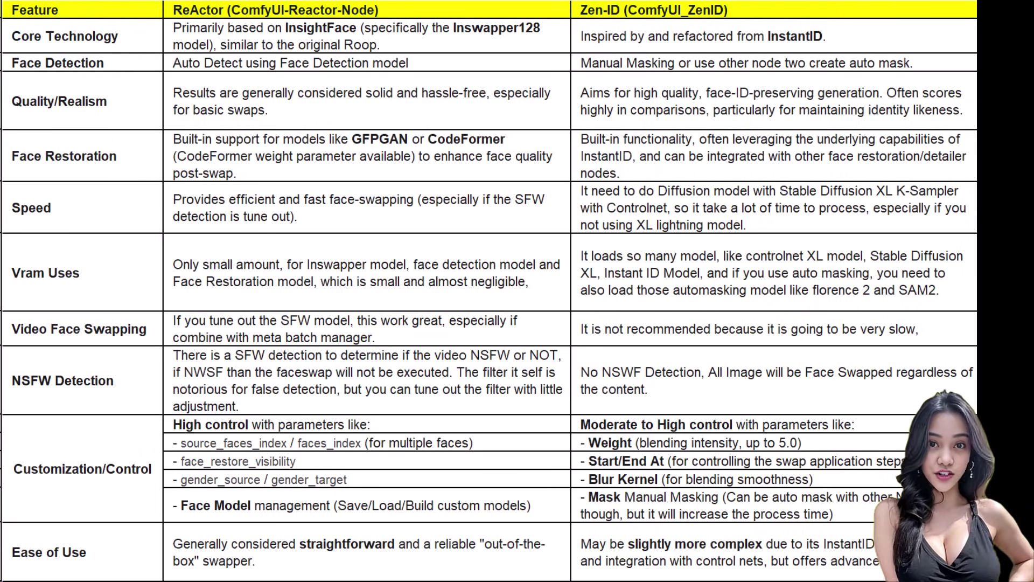